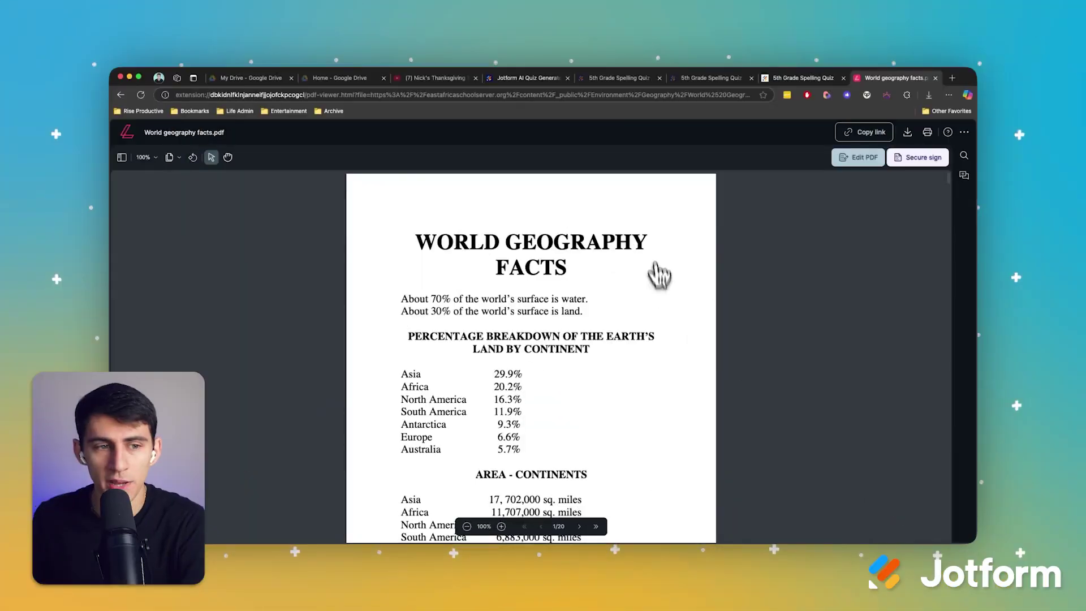
# Return to the quiz generator tab and open the upload file picker on Downloads.
pyautogui.scroll(-10, 660, 322)
pyautogui.scroll(-20, 668, 334)
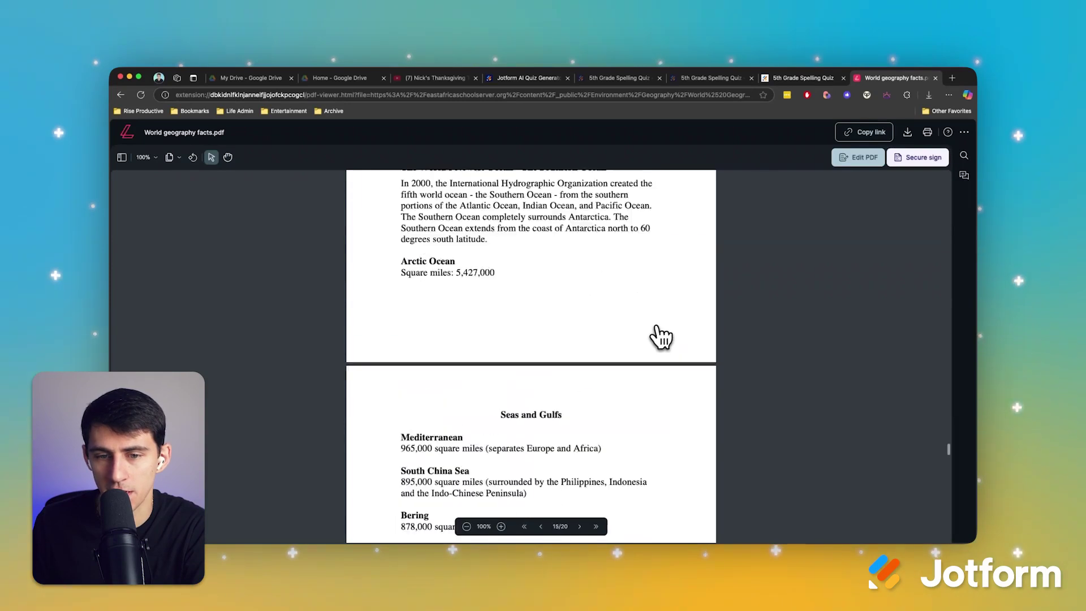
pyautogui.scroll(20, 650, 352)
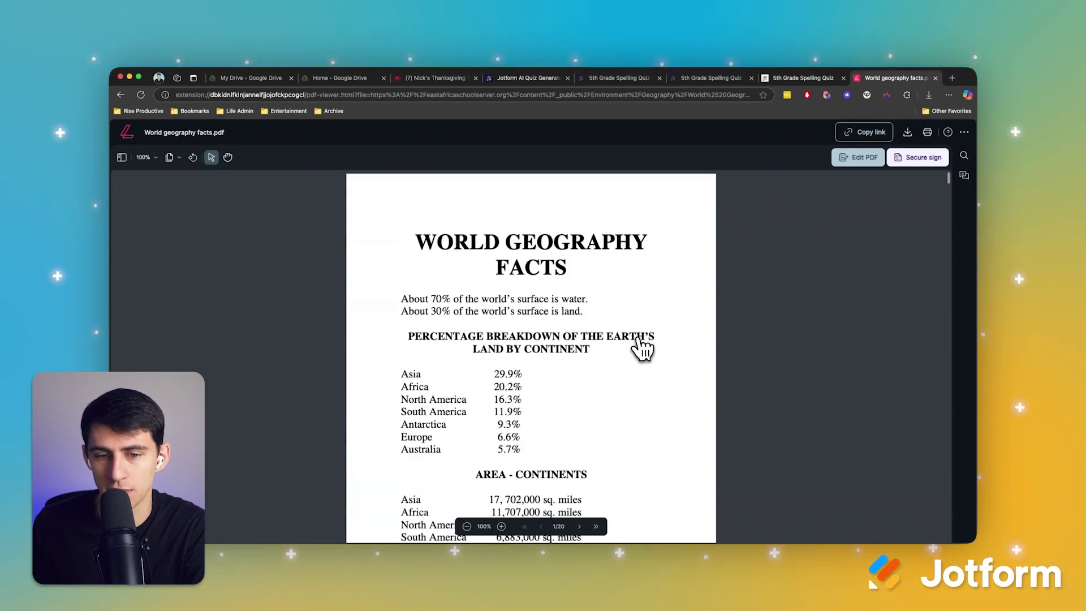
pyautogui.click(529, 77)
pyautogui.click(502, 412)
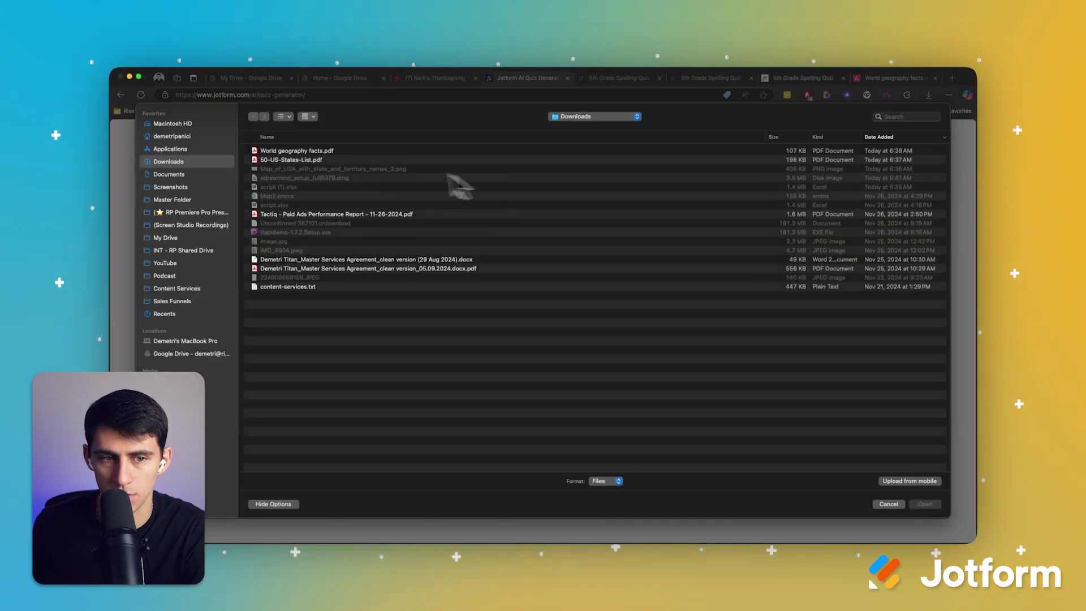
# Upload World geography facts.pdf from Downloads and continue to the quiz options.
pyautogui.doubleClick(326, 151)
pyautogui.scroll(-2, 732, 296)
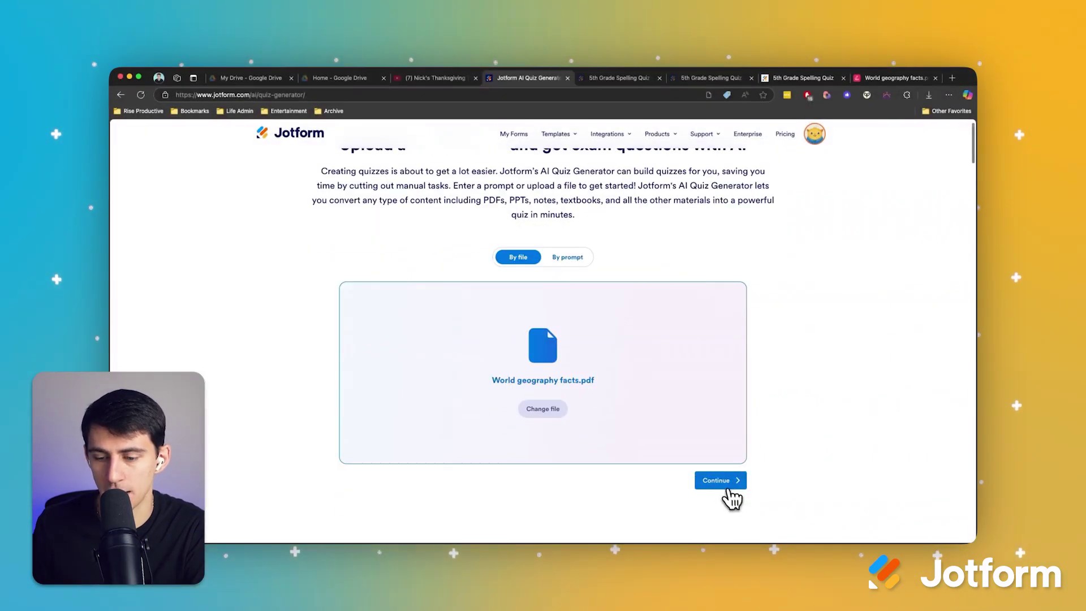
pyautogui.click(724, 481)
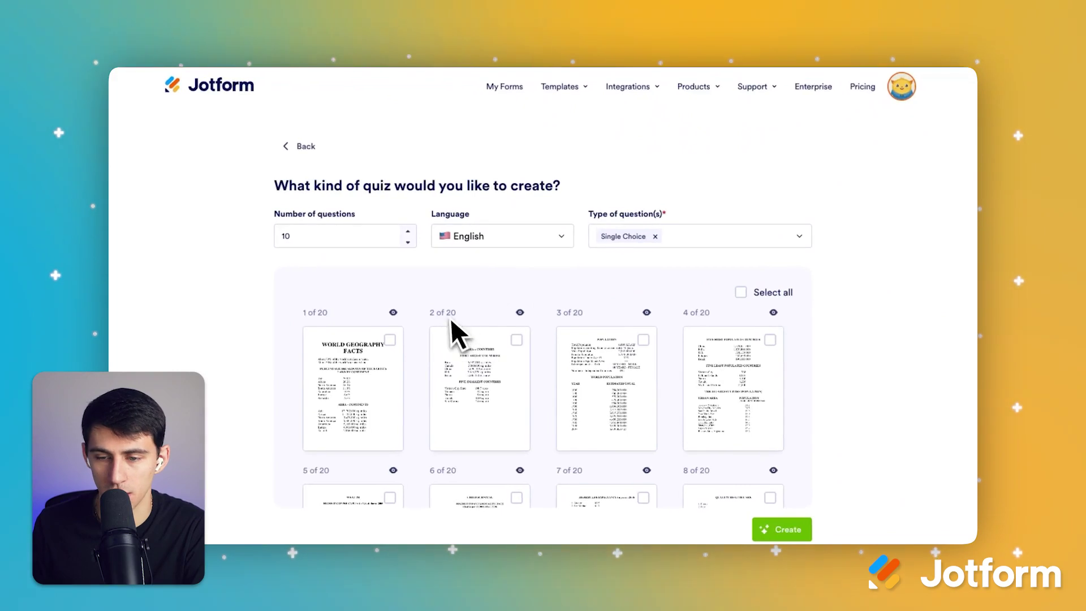
# Select all PDF pages, set 15 Single Choice questions, and create the quiz.
pyautogui.click(741, 292)
pyautogui.click(388, 236)
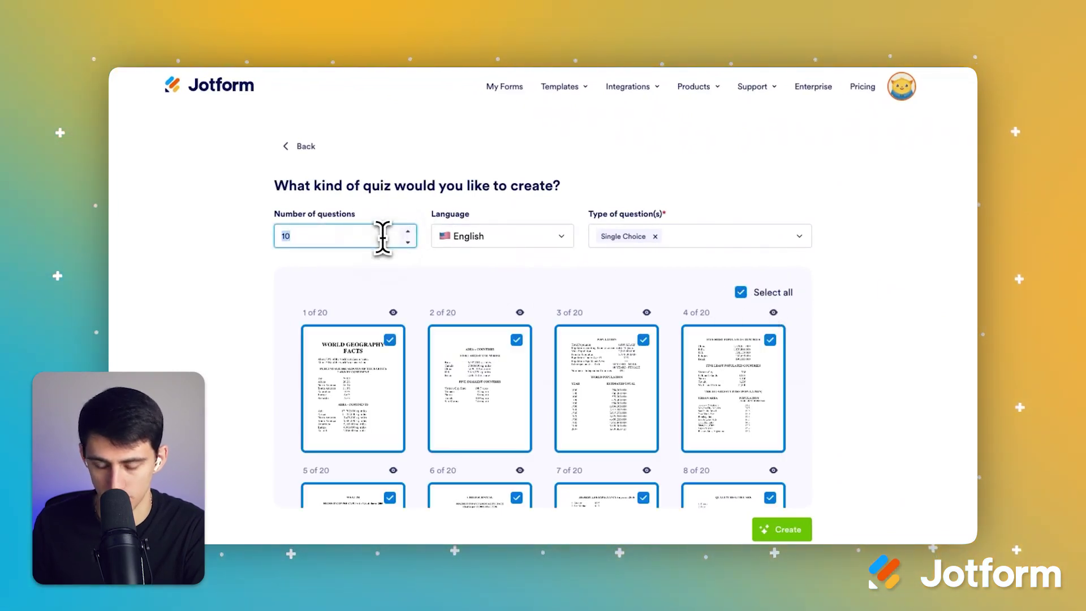
pyautogui.scroll(-1, 707, 170)
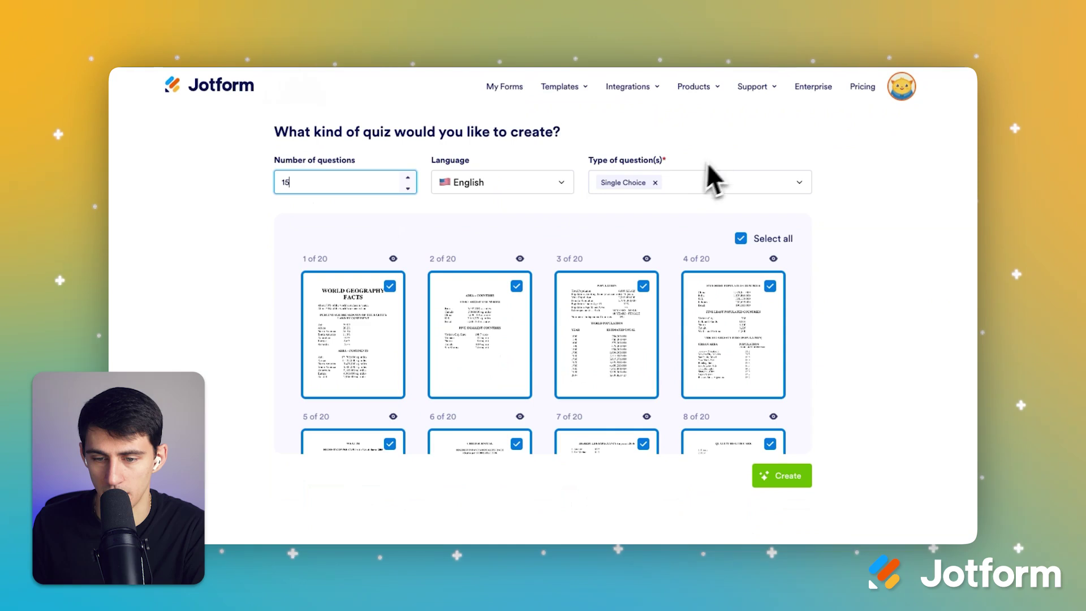
pyautogui.click(714, 186)
pyautogui.click(630, 237)
pyautogui.click(687, 238)
pyautogui.click(924, 247)
pyautogui.scroll(-10, 766, 274)
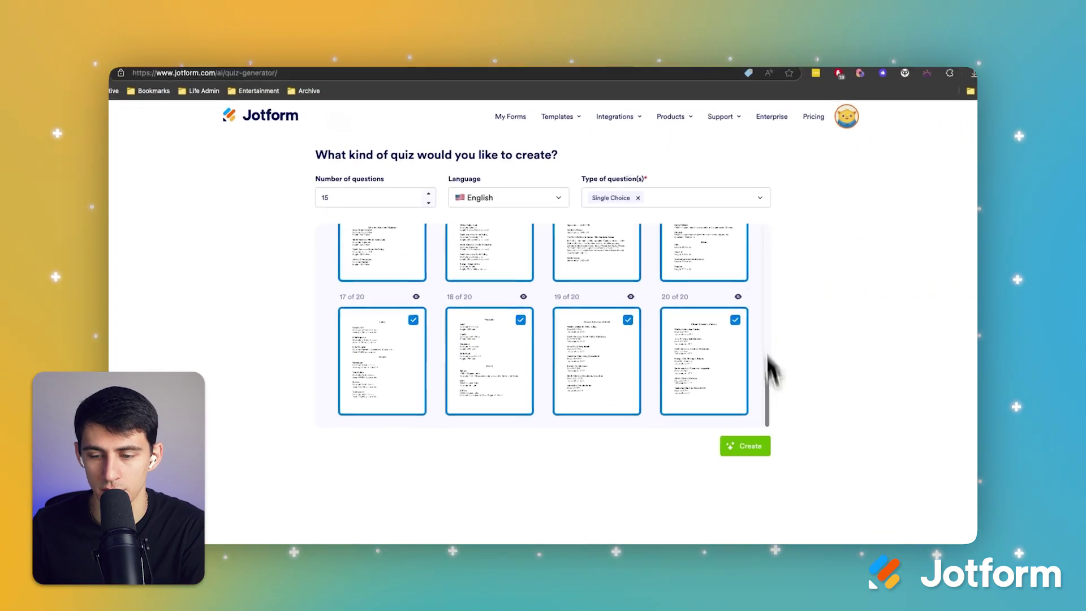
pyautogui.click(747, 447)
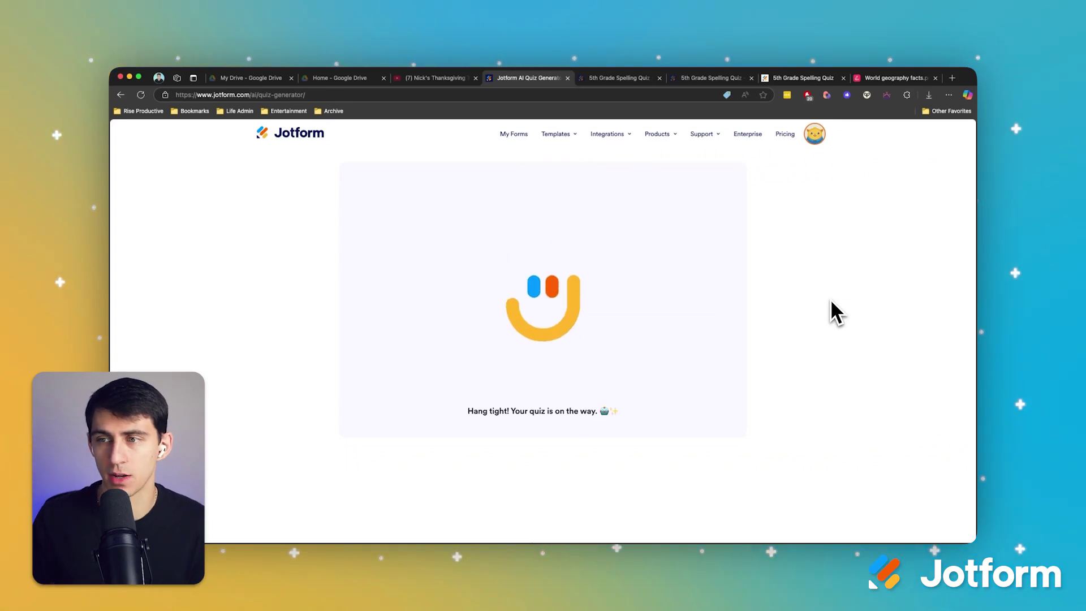
# Browse the PDF's continent and country area tables, selecting figures and the Five Smallest Countries heading.
pyautogui.click(895, 78)
pyautogui.scroll(-3, 754, 263)
pyautogui.scroll(1, 753, 263)
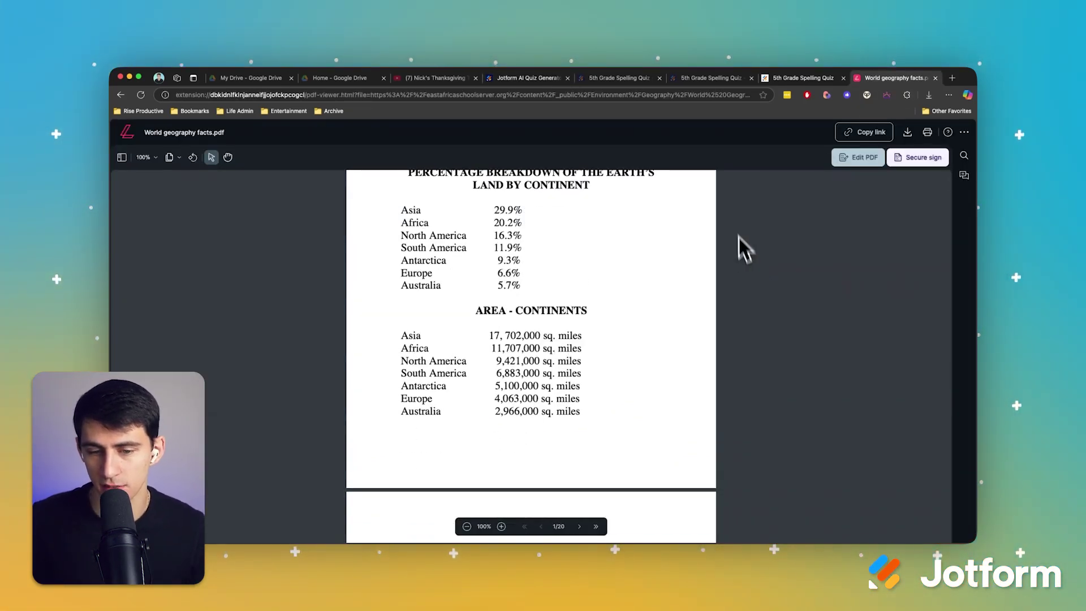
pyautogui.scroll(-6, 646, 272)
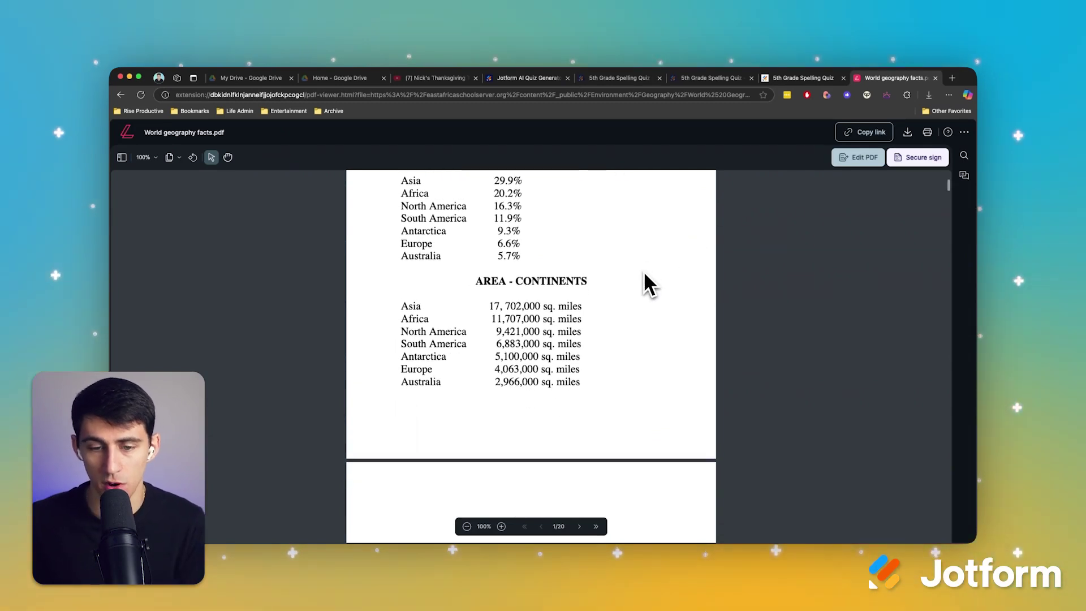
pyautogui.scroll(-1, 643, 275)
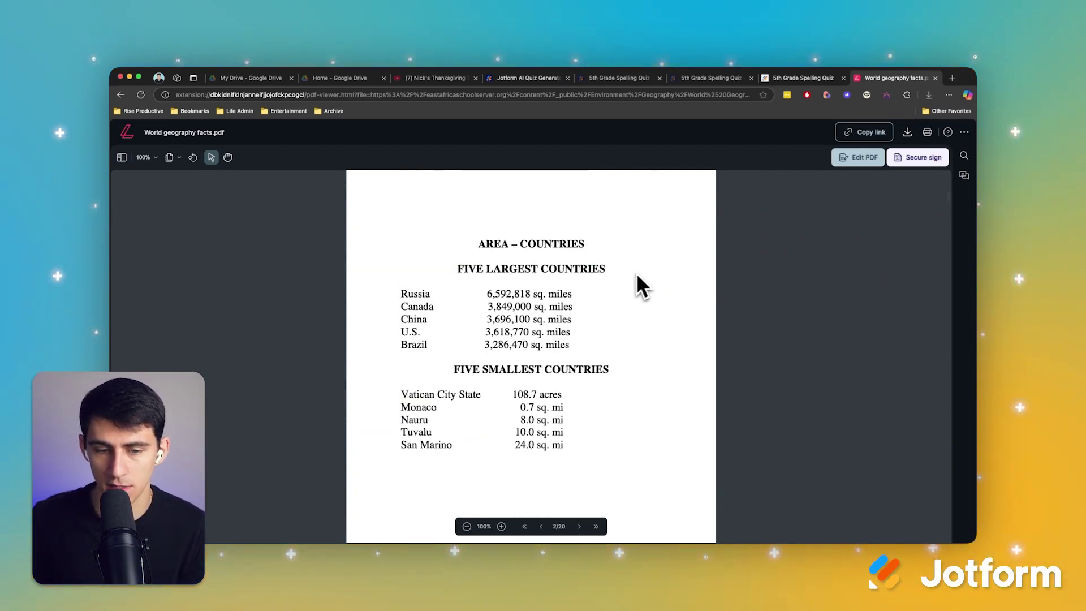
pyautogui.moveTo(465, 292); pyautogui.dragTo(566, 277)
pyautogui.click(547, 338)
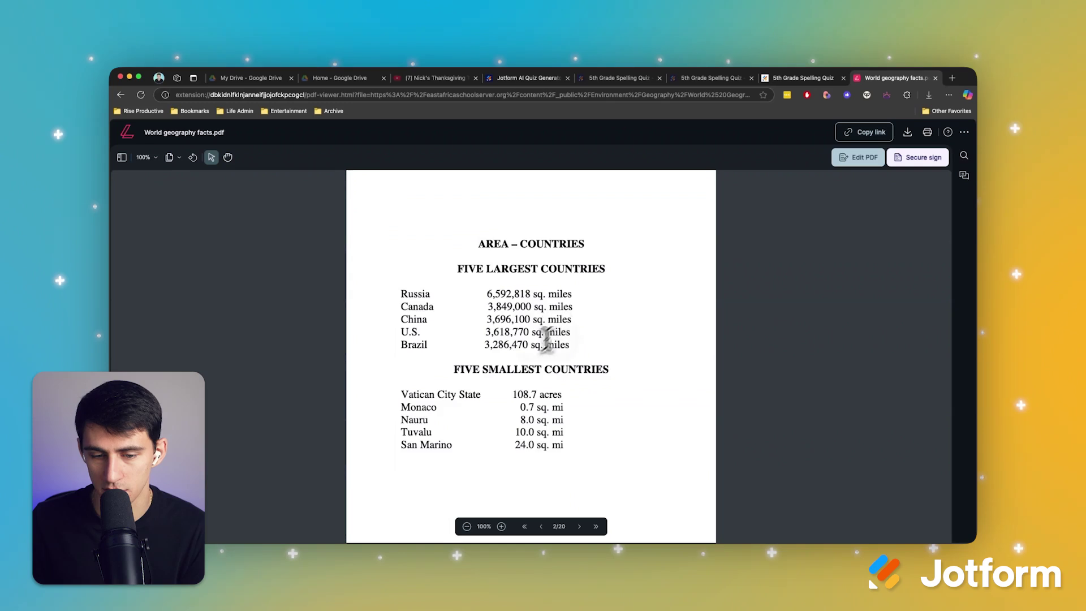
pyautogui.moveTo(476, 369); pyautogui.dragTo(616, 368)
pyautogui.click(599, 382)
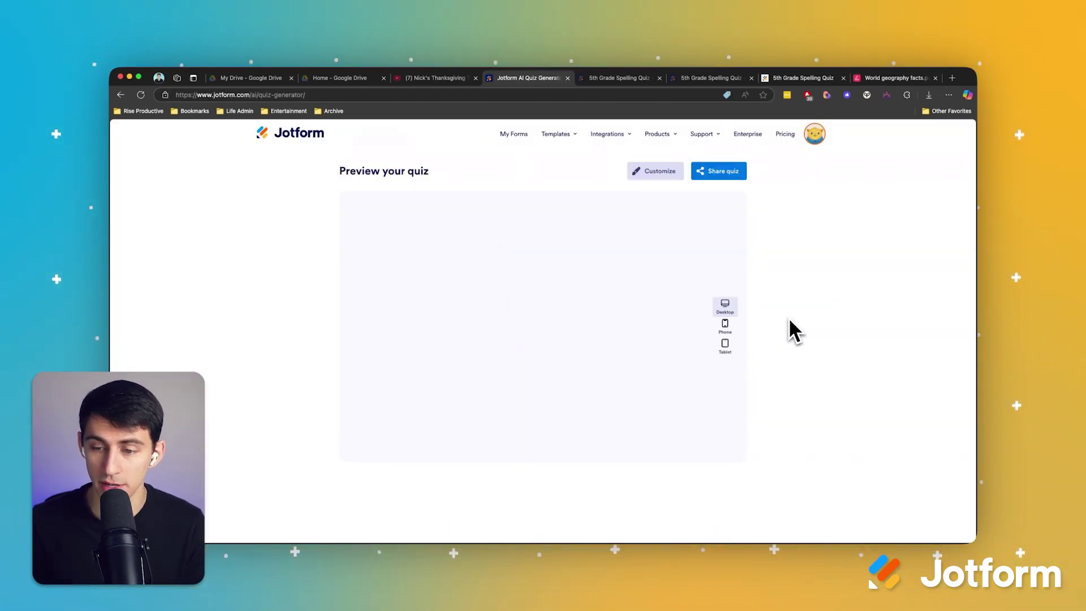
# Start the preview and answer Pacific Ocean, NO, Shanghai, China, Amazon, NO, Vatican City.
pyautogui.click(547, 407)
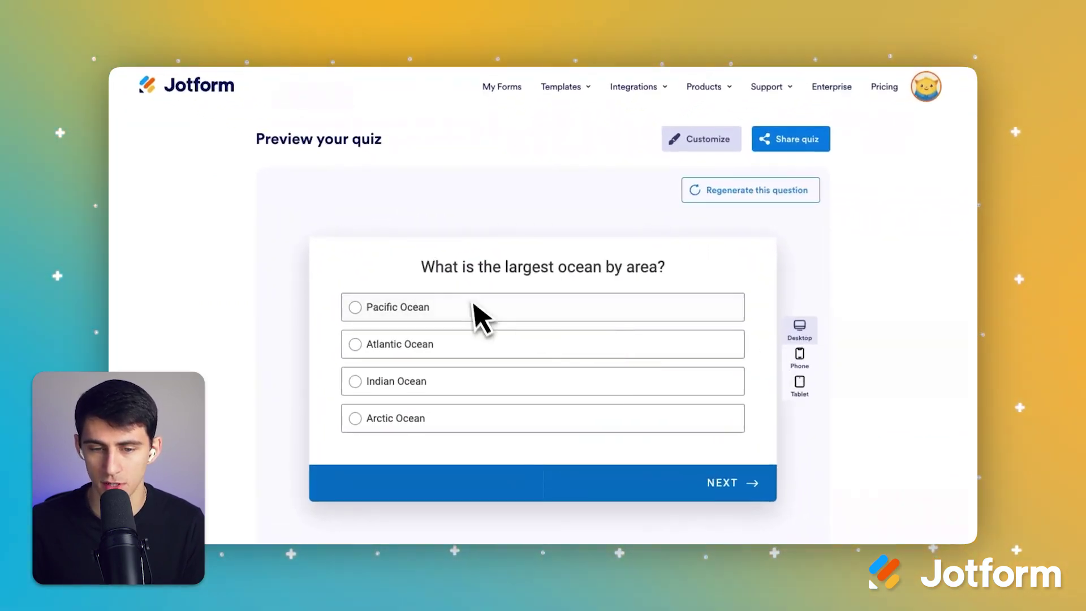
pyautogui.click(643, 311)
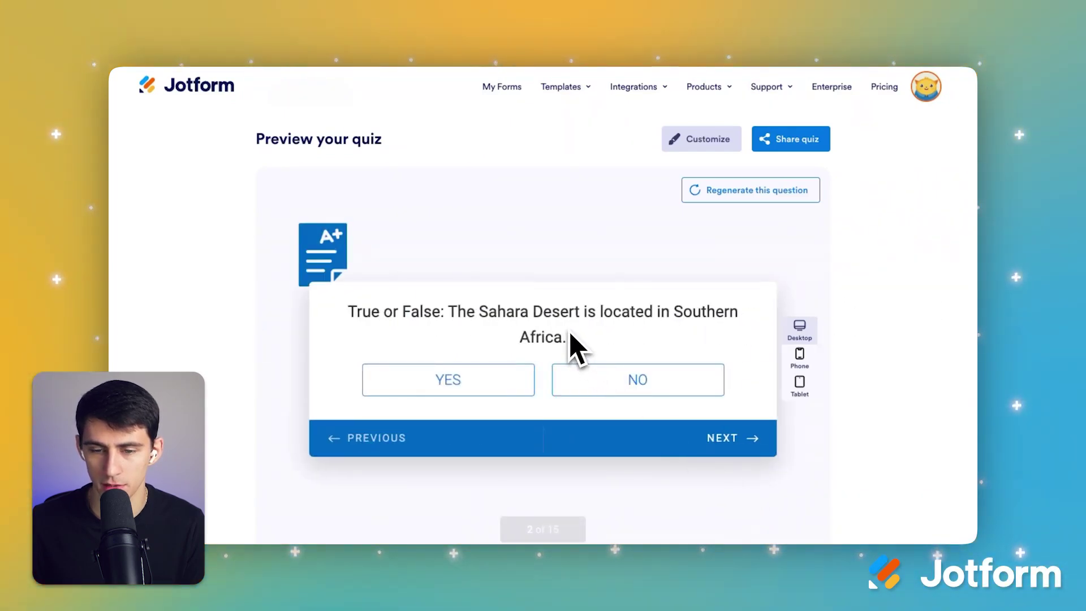
pyautogui.click(634, 395)
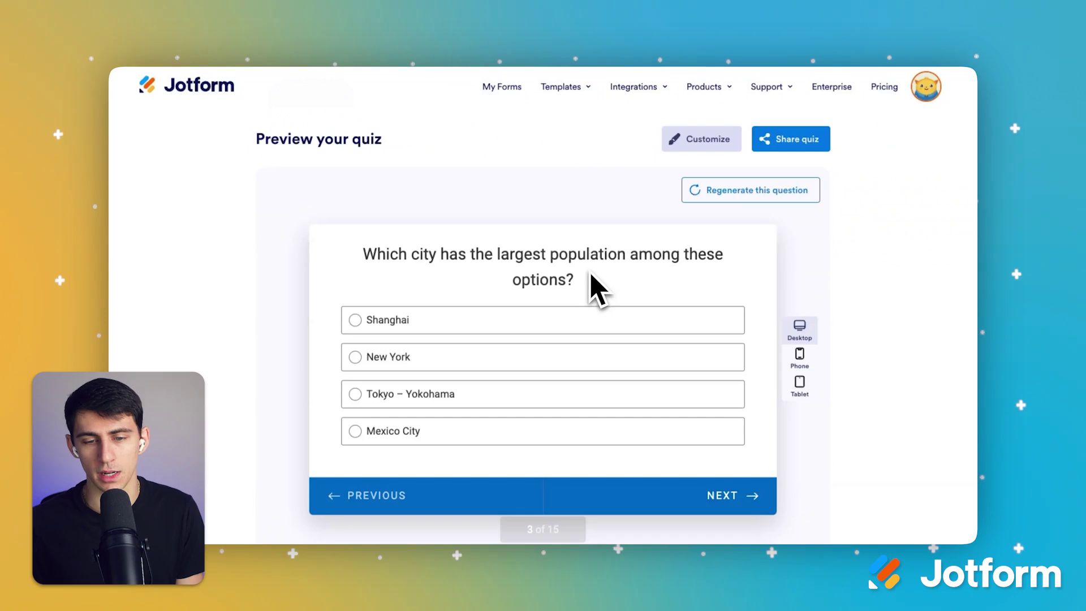
pyautogui.click(574, 311)
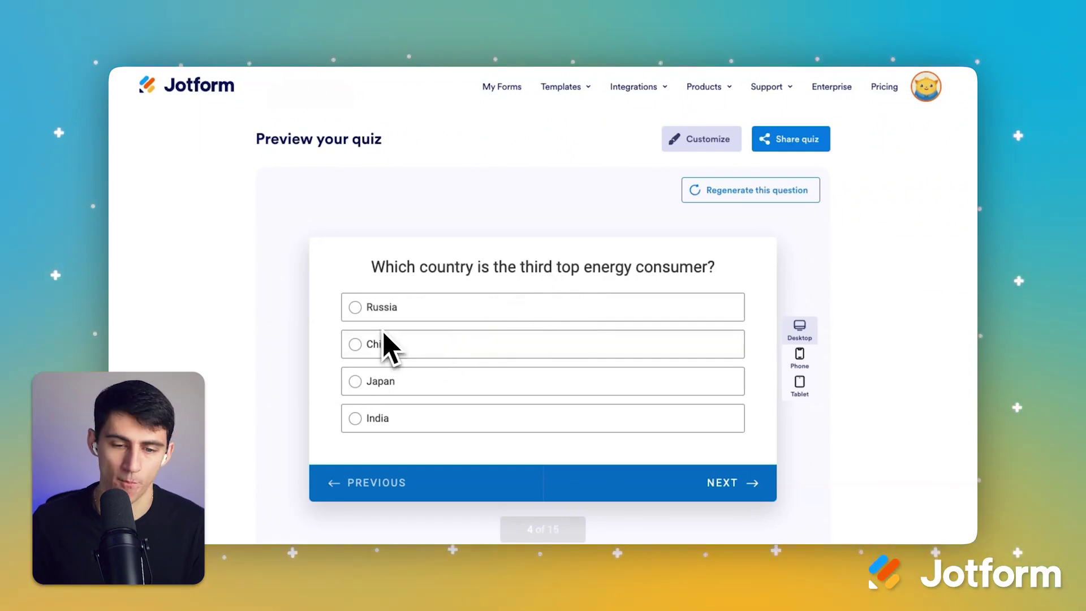
pyautogui.click(382, 347)
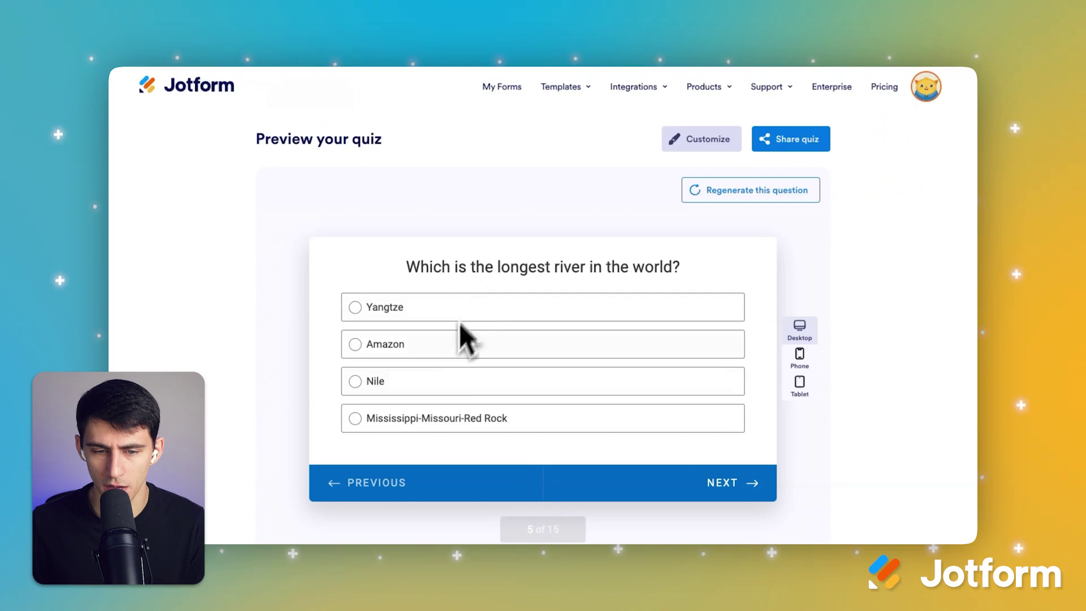
pyautogui.click(426, 343)
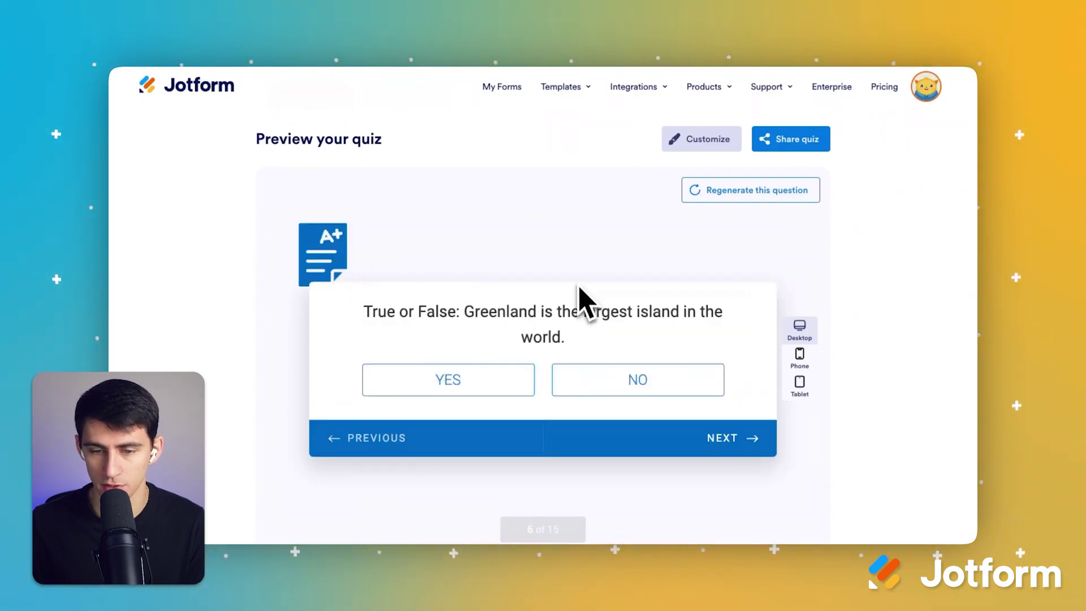
pyautogui.click(588, 384)
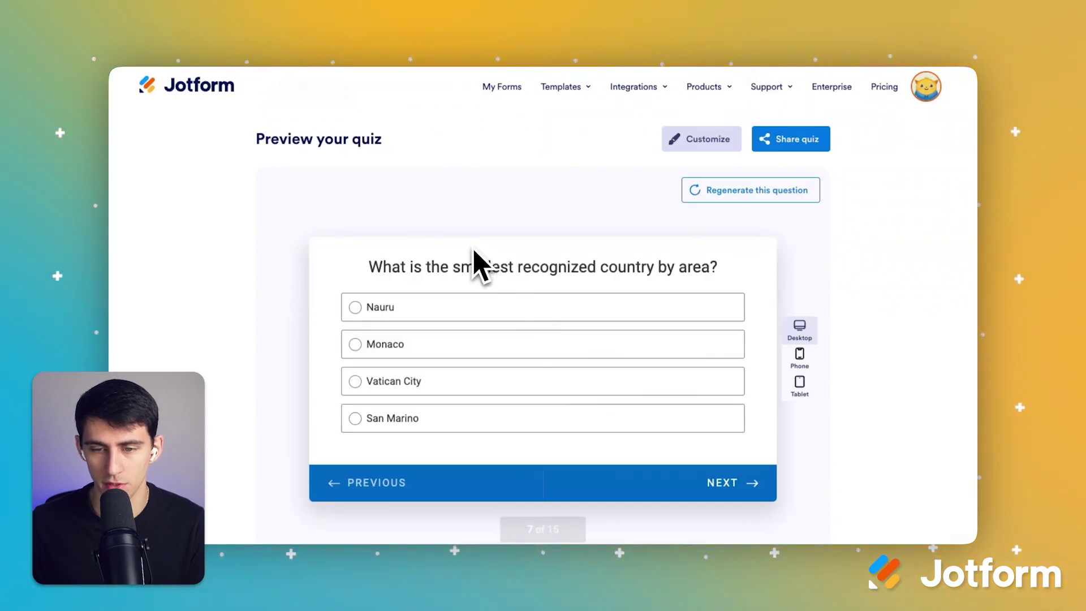
pyautogui.click(470, 381)
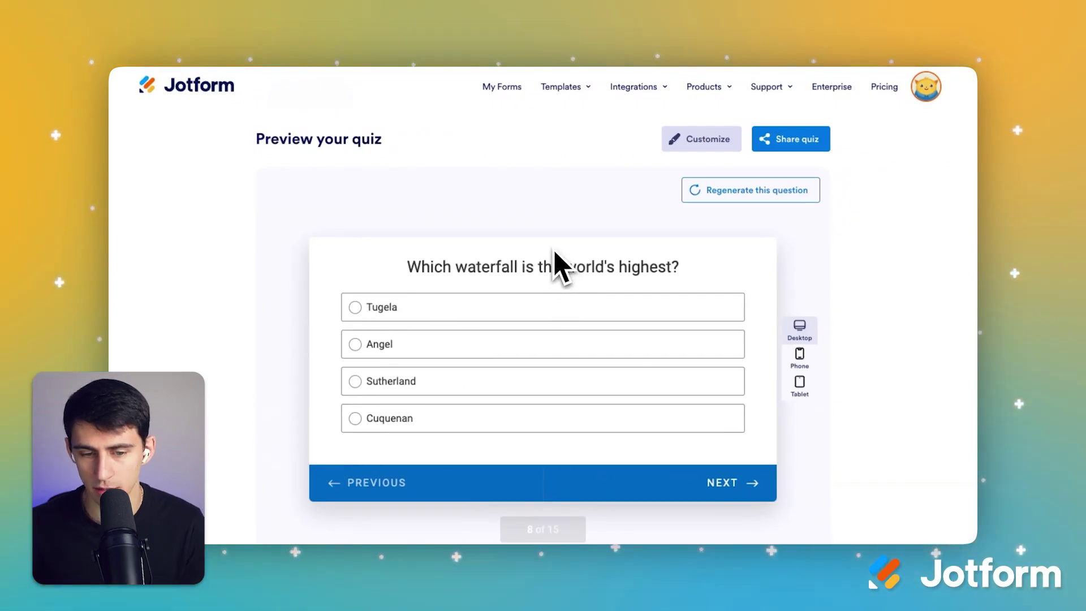
# Answer Sutherland, Mediterranean Sea, United States, YES, English, 143,244 square miles, YES, Antarctica.
pyautogui.click(407, 388)
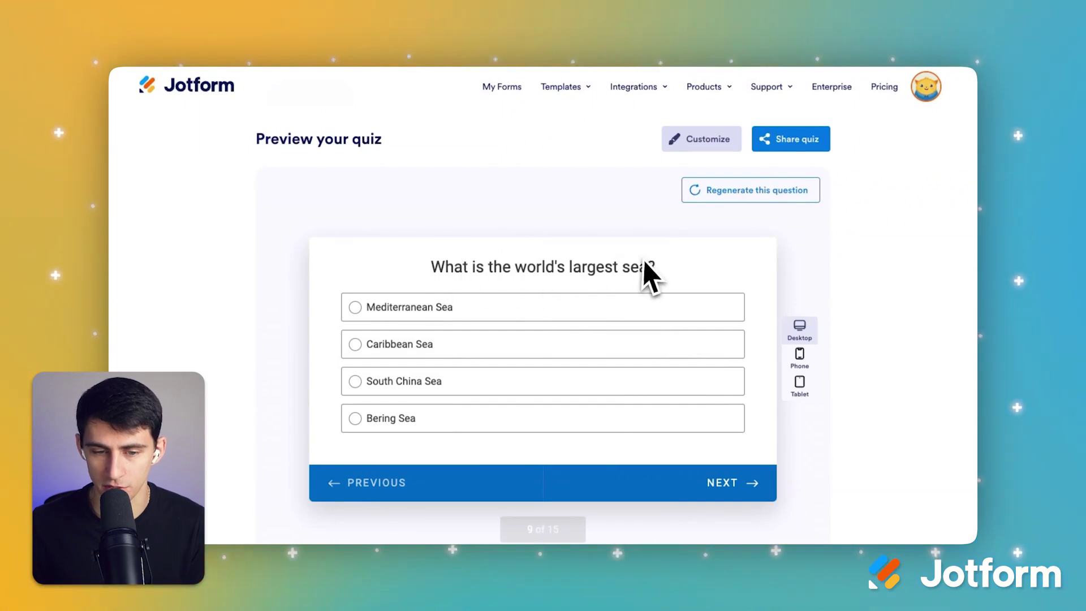
pyautogui.click(420, 313)
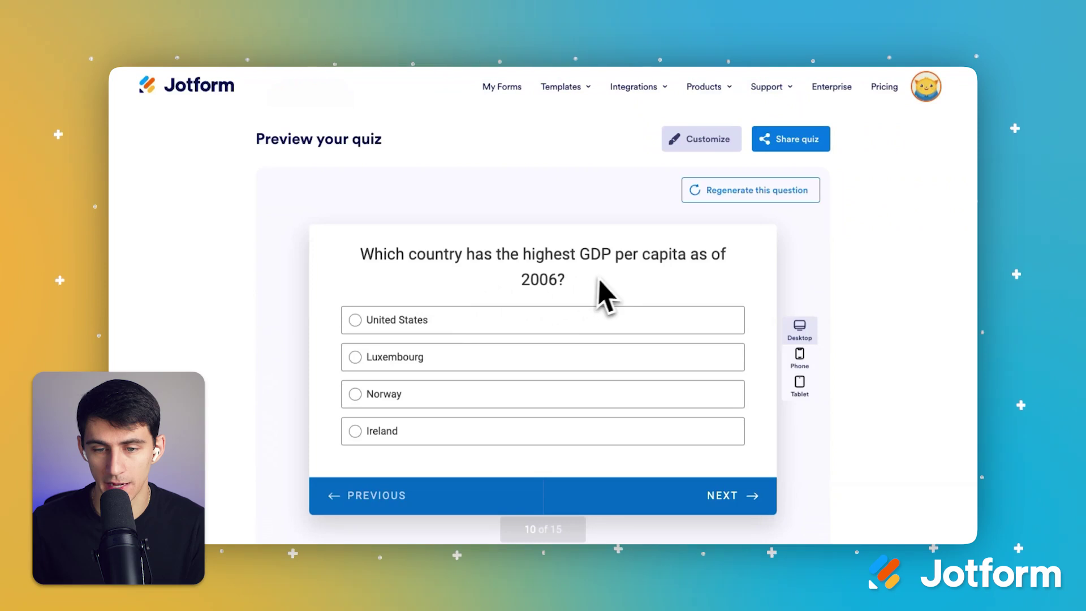
pyautogui.click(481, 323)
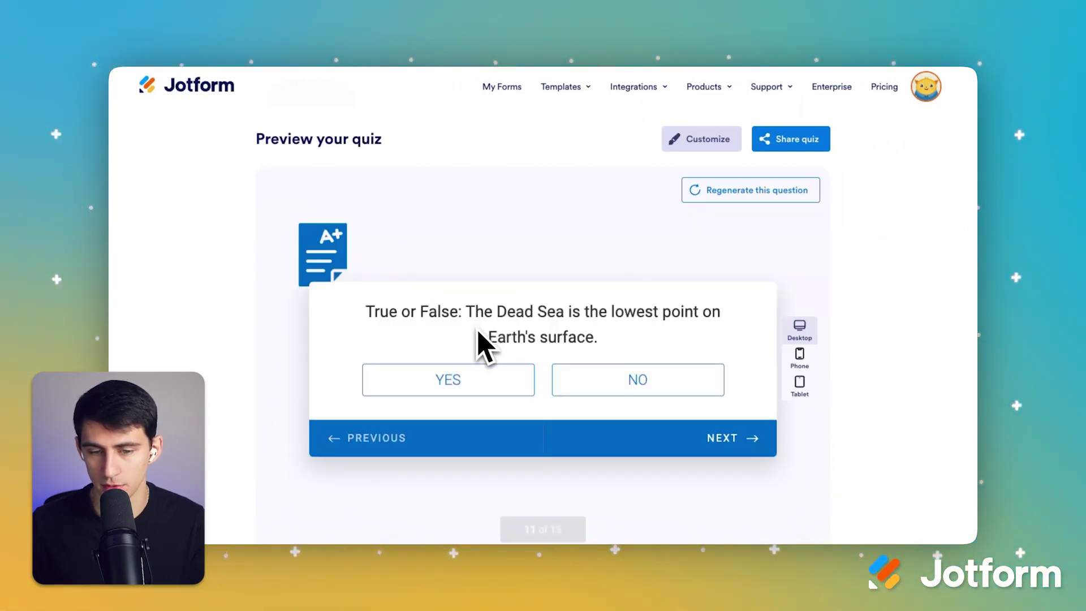
pyautogui.click(485, 377)
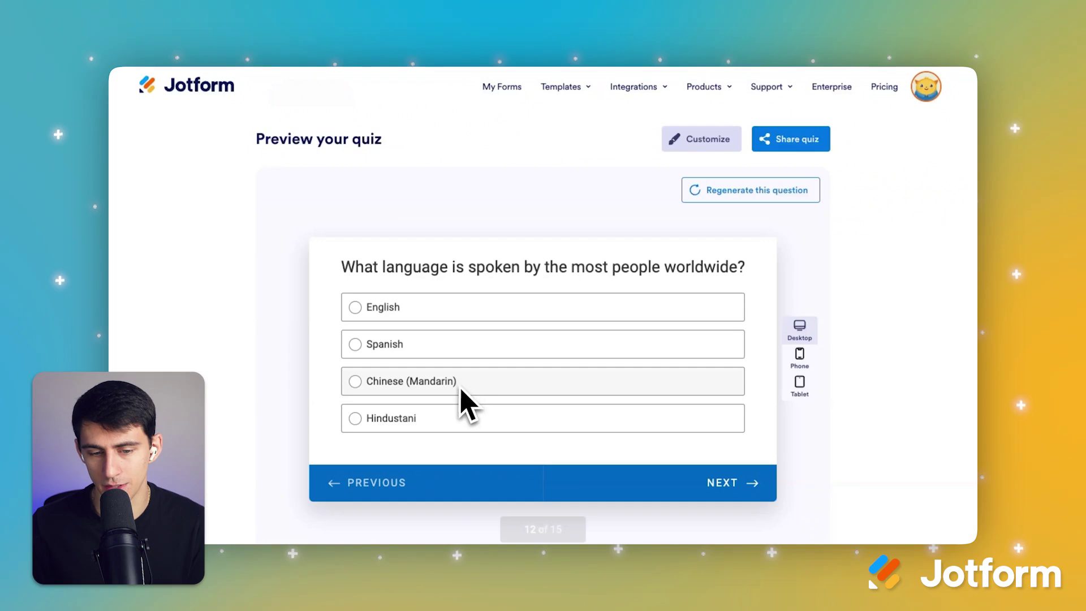
pyautogui.click(430, 309)
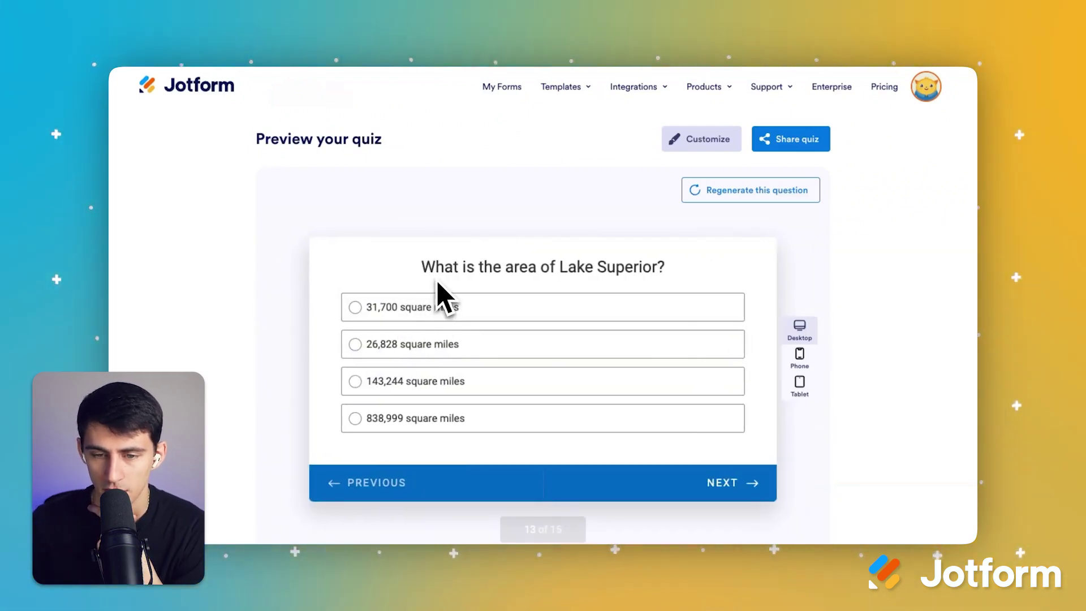
pyautogui.click(383, 381)
pyautogui.click(499, 379)
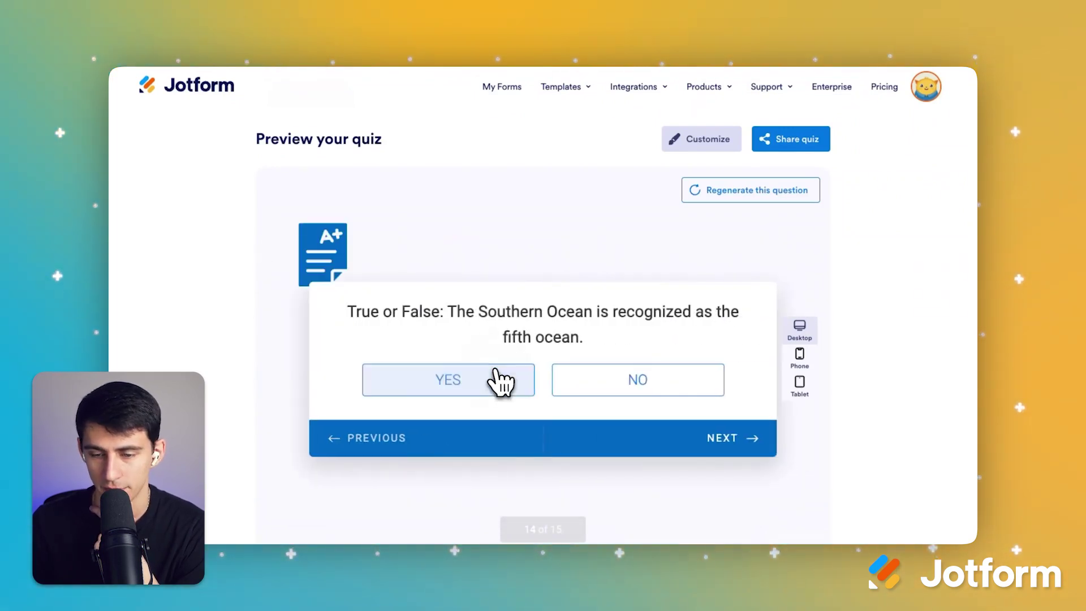
pyautogui.click(450, 379)
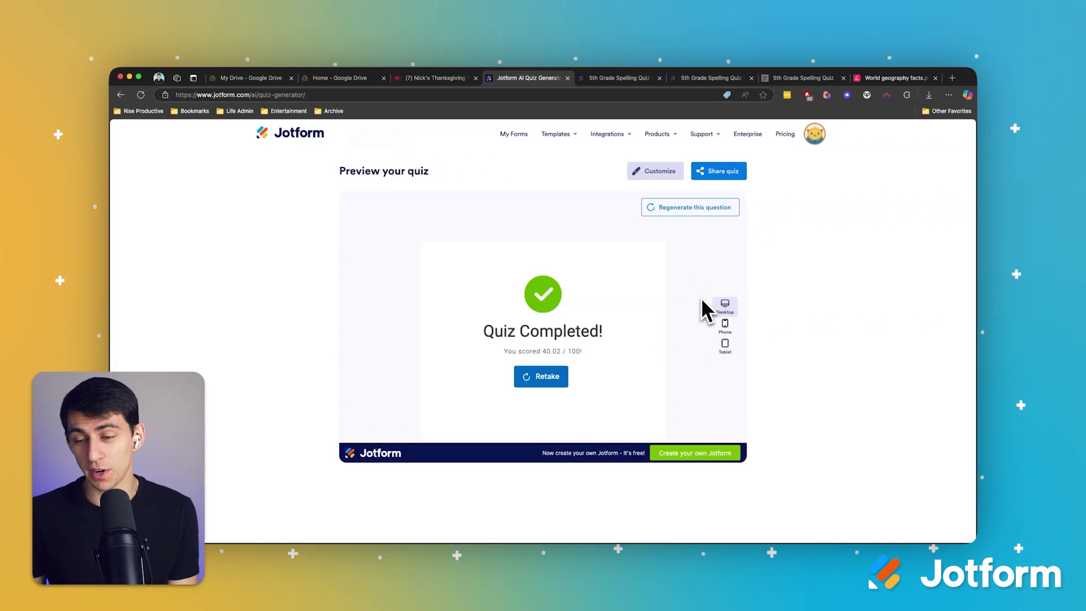
# Check the completed quiz in phone, tablet, then desktop preview modes.
pyautogui.click(724, 325)
pyautogui.click(725, 346)
pyautogui.click(724, 305)
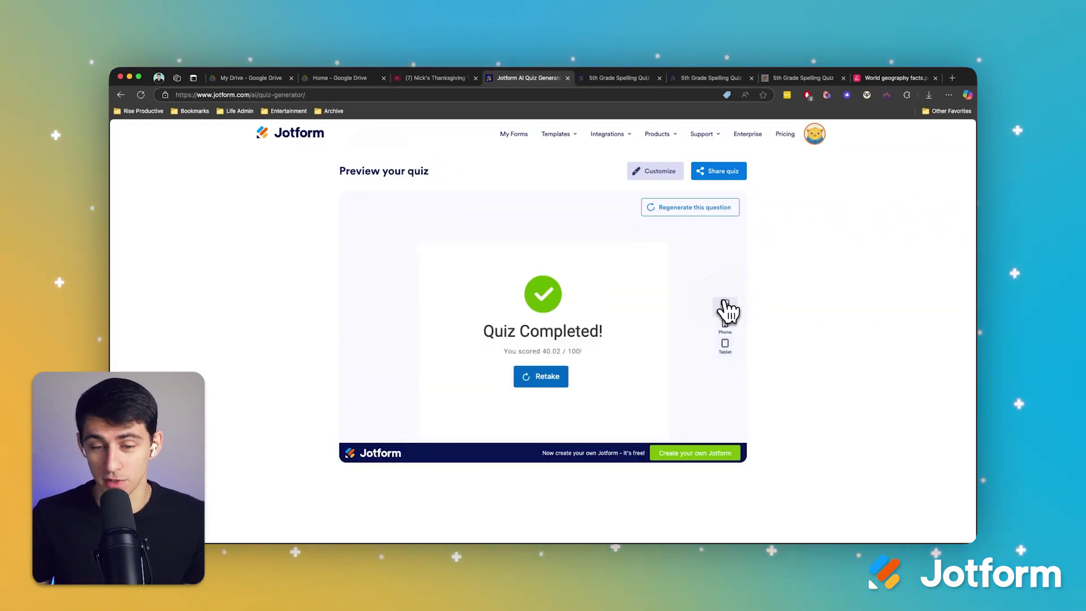
# Scroll World geography facts.pdf to page 6, then return to the quiz preview.
pyautogui.click(891, 78)
pyautogui.scroll(-5, 730, 283)
pyautogui.scroll(-15, 727, 273)
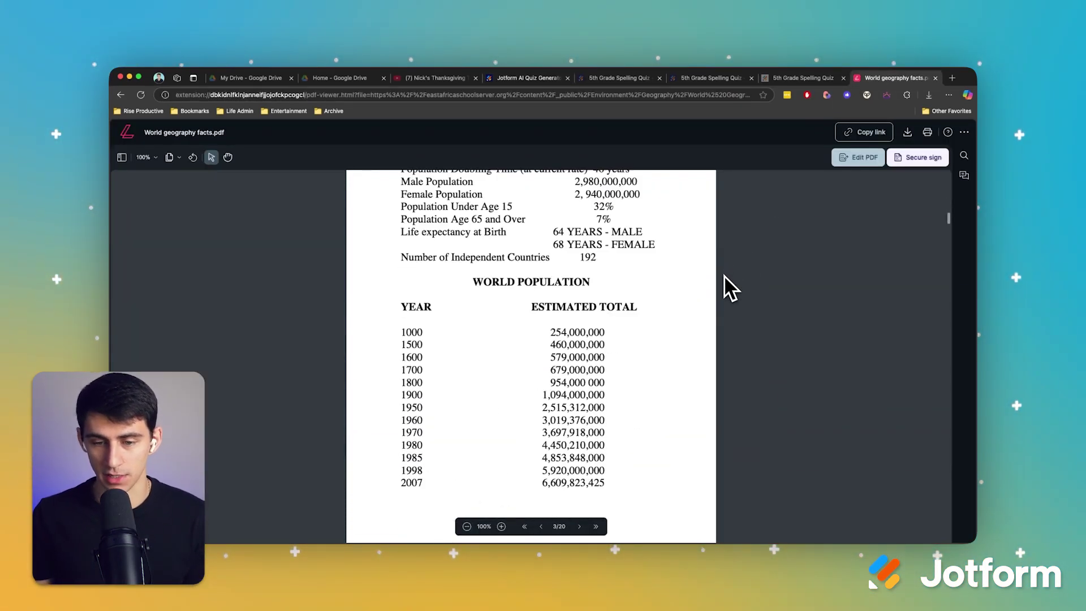
pyautogui.scroll(-15, 722, 266)
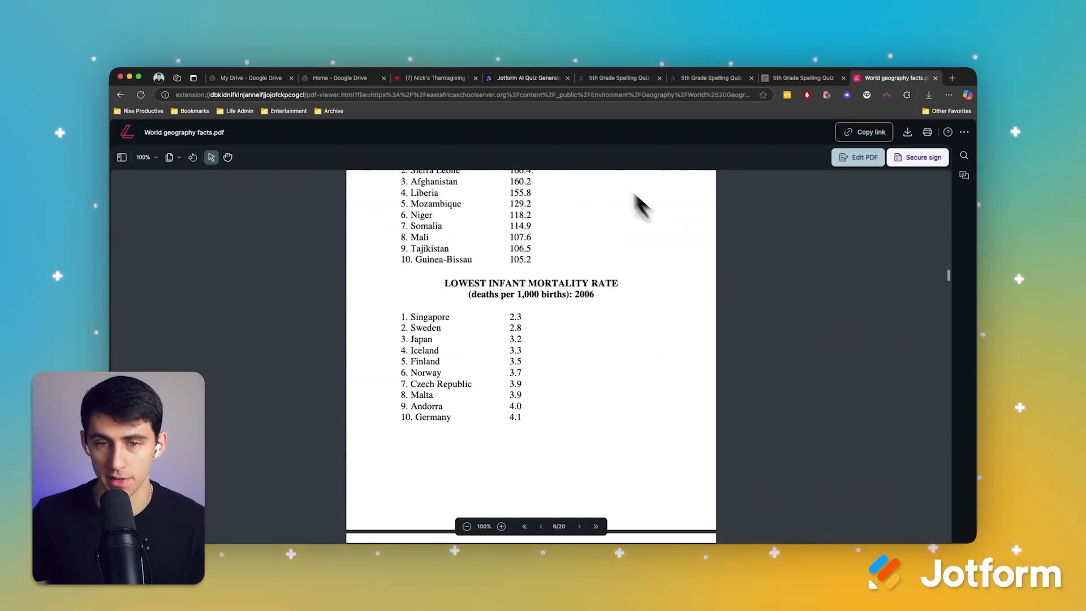
pyautogui.click(529, 78)
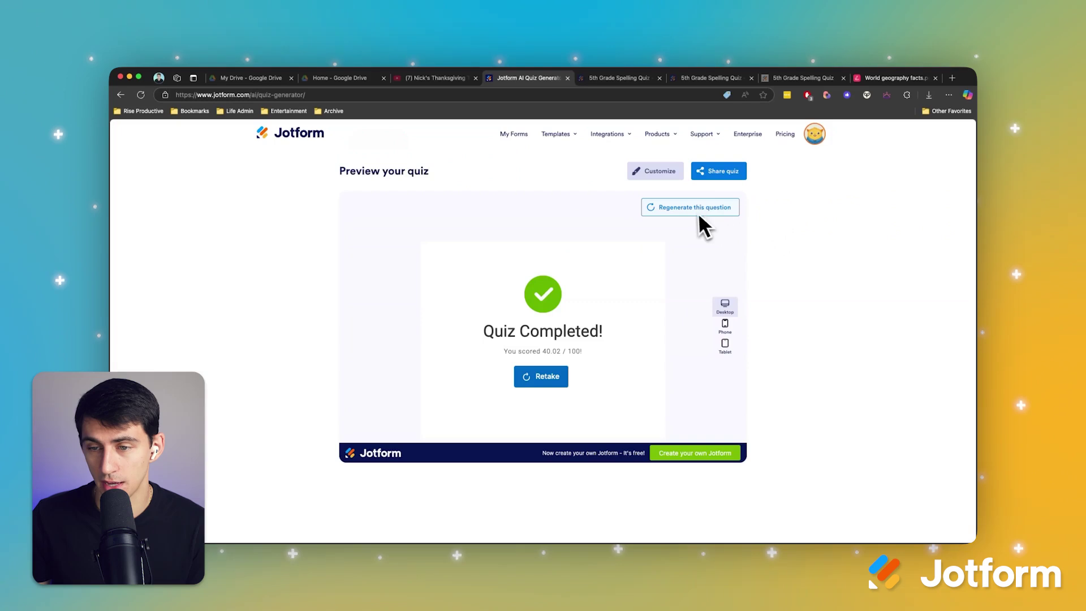
# Open World Geography Quiz's Publish > Quick Share page, then return to the preview.
pyautogui.click(714, 172)
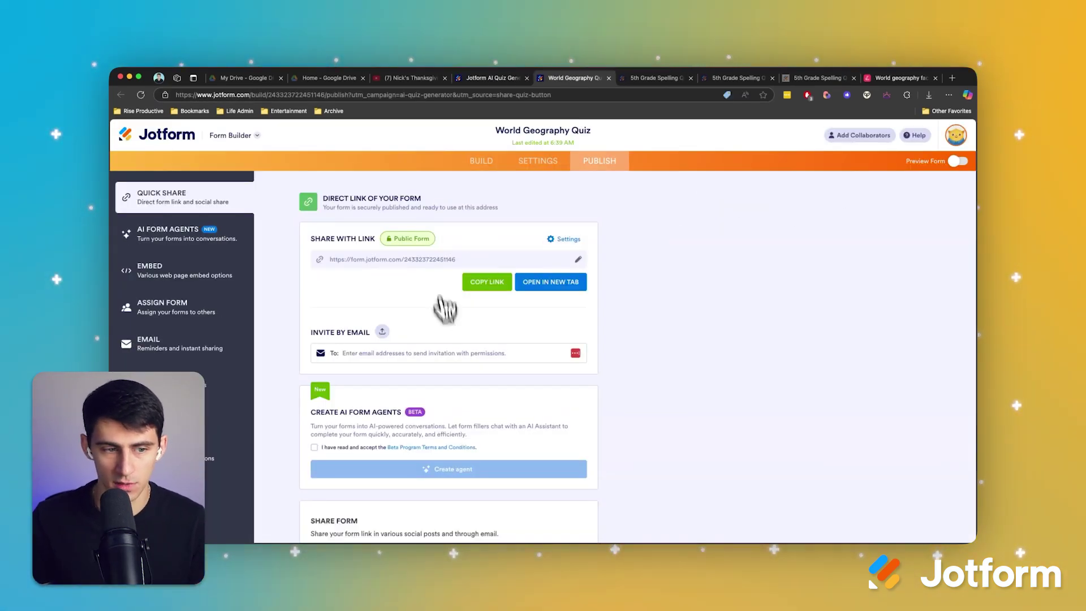
pyautogui.scroll(-5, 465, 365)
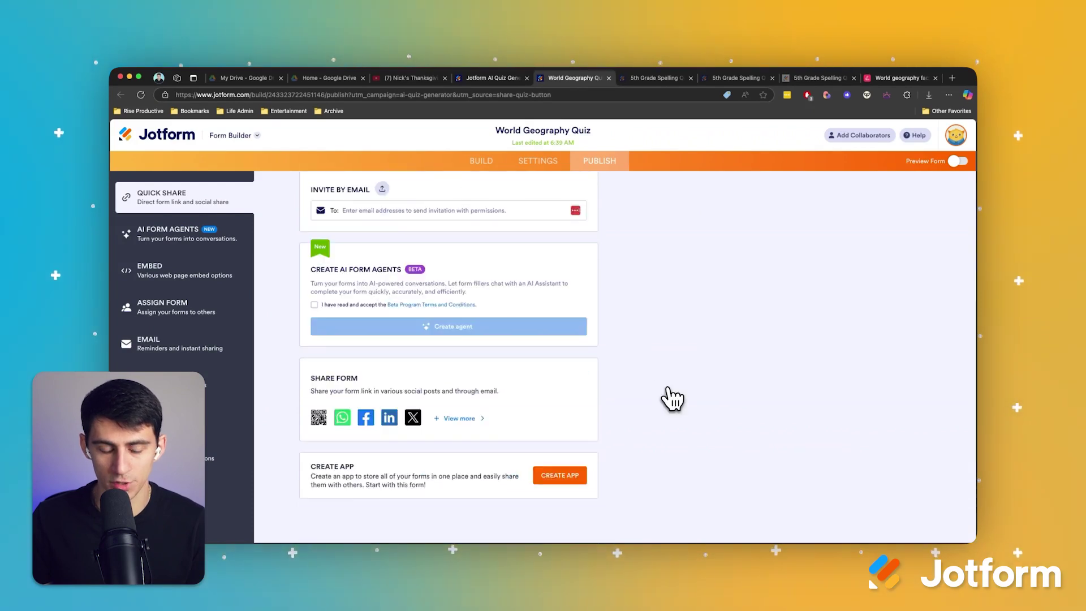
pyautogui.scroll(5, 671, 395)
pyautogui.click(197, 274)
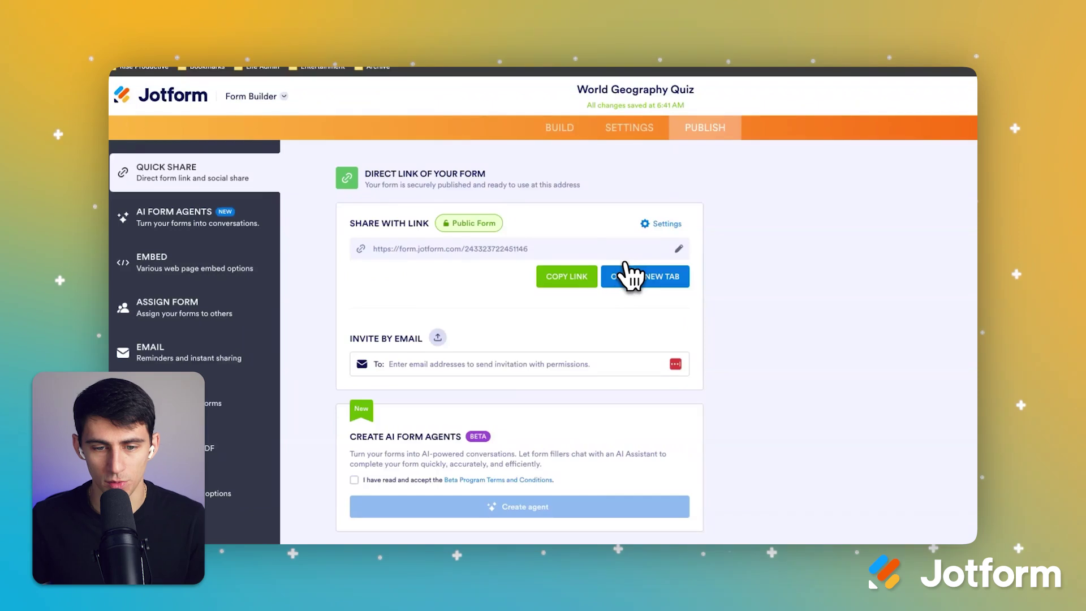
pyautogui.click(492, 77)
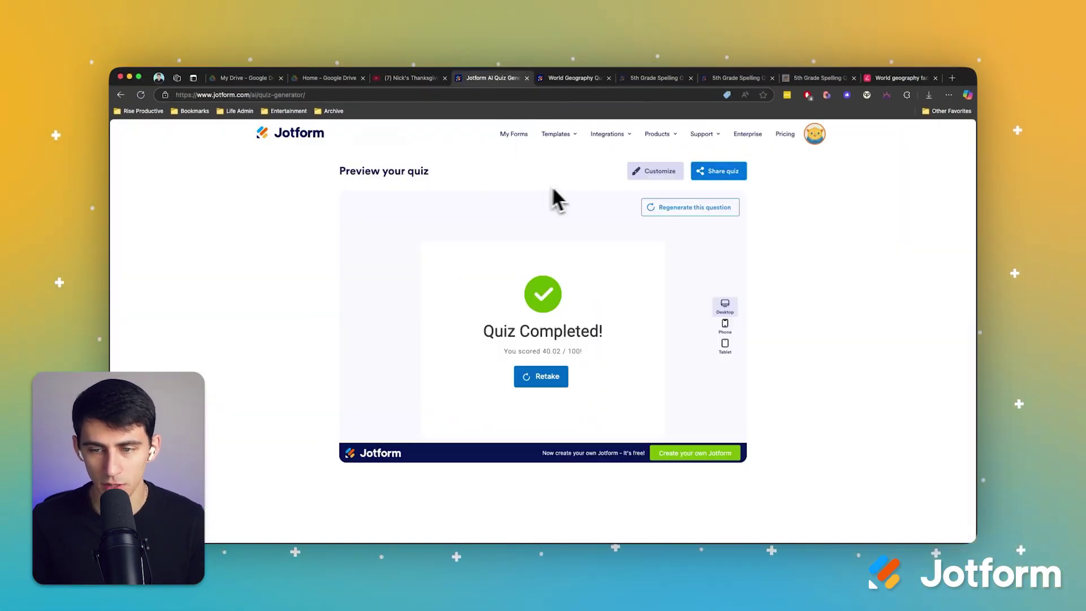
# Regenerate a quiz question, then go back to the generator's start page.
pyautogui.click(687, 208)
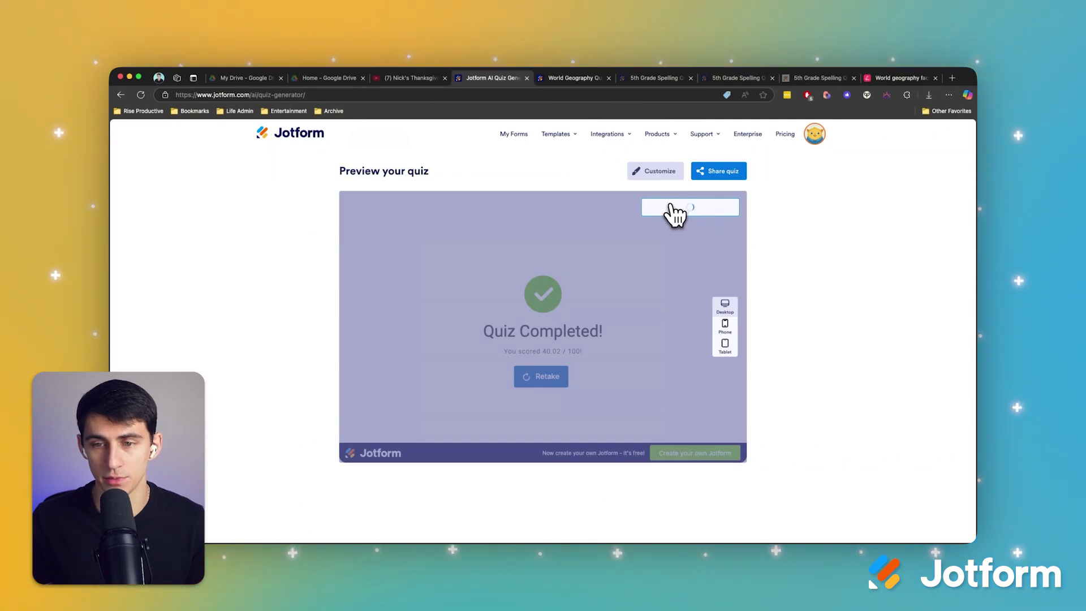
pyautogui.click(378, 180)
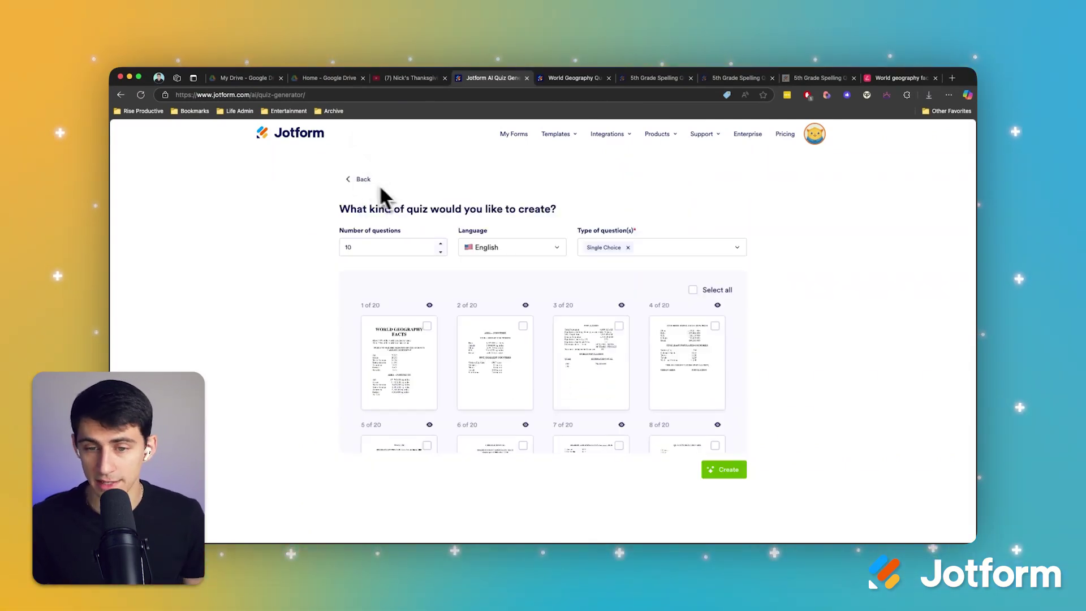
pyautogui.click(363, 180)
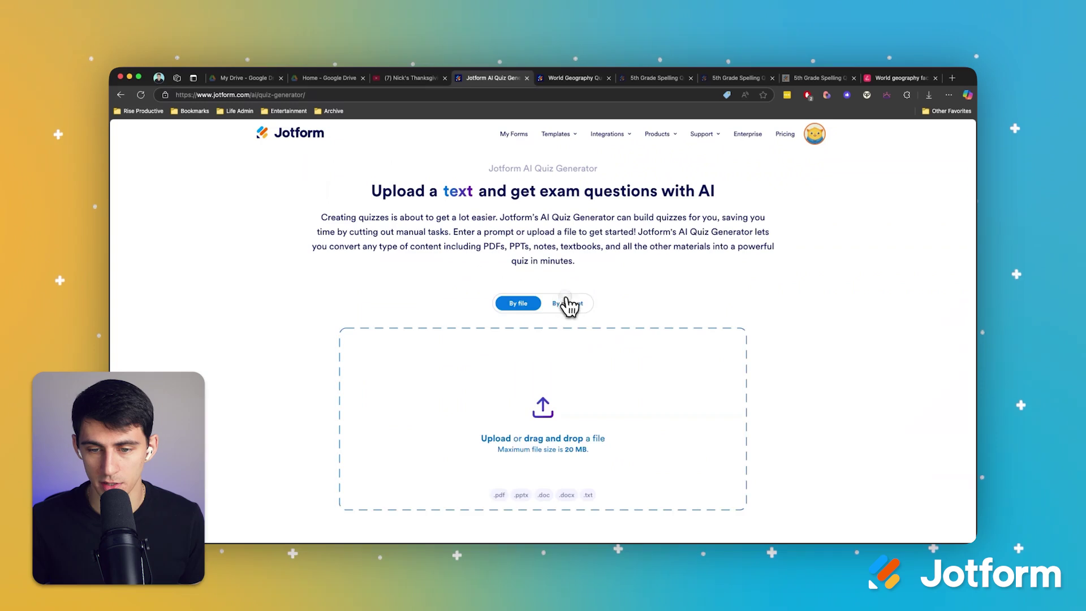
# Choose By prompt and enter 'Create a fun fact based geography quiz about the united states'.
pyautogui.click(566, 304)
pyautogui.click(582, 391)
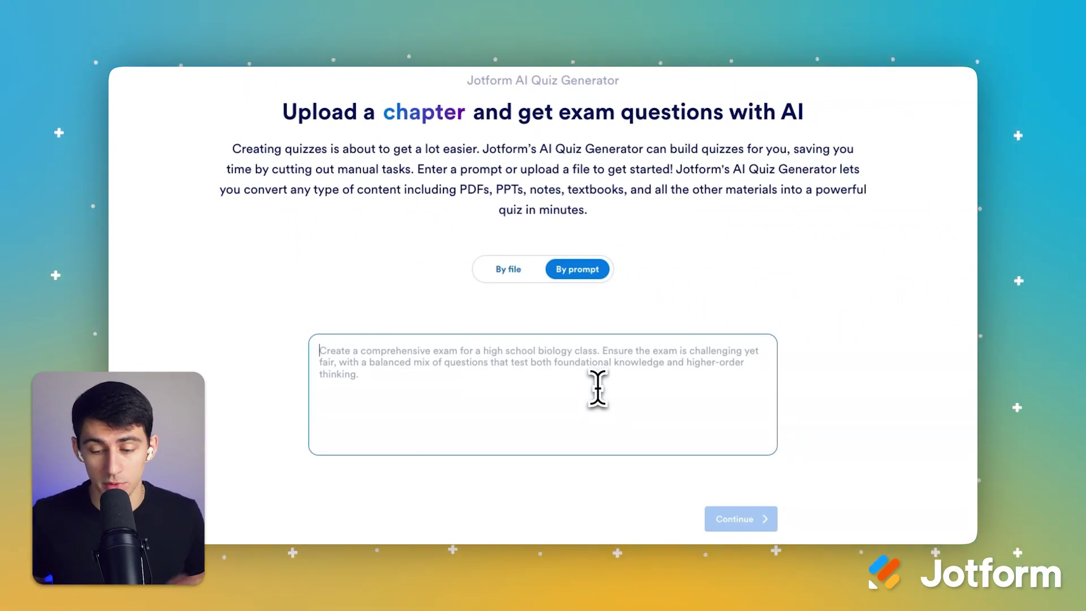
pyautogui.write('Create a ')
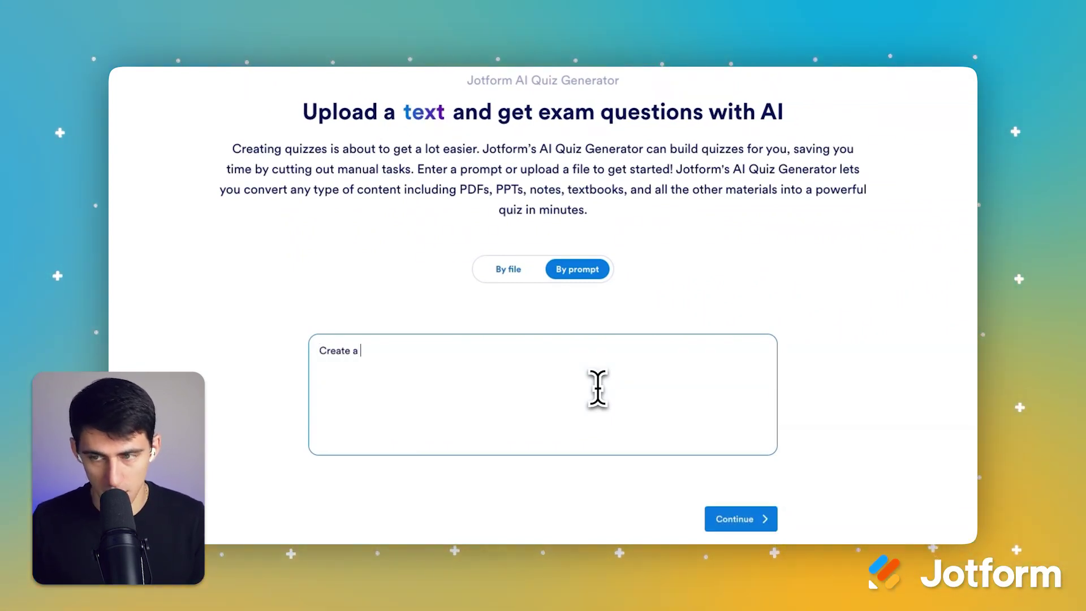
pyautogui.write('fun fact bas')
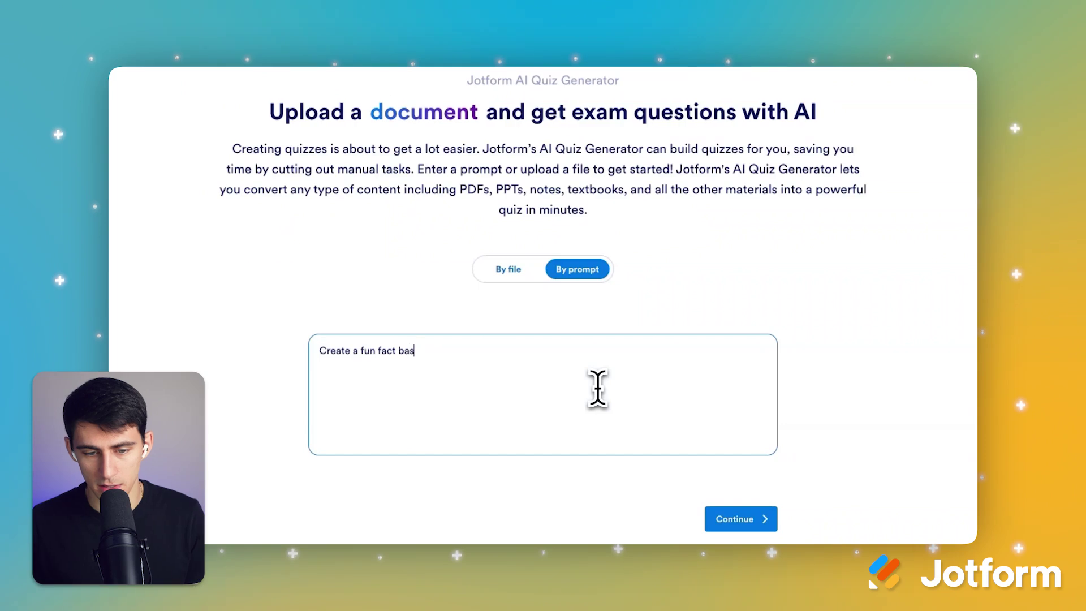
pyautogui.write('ed geography')
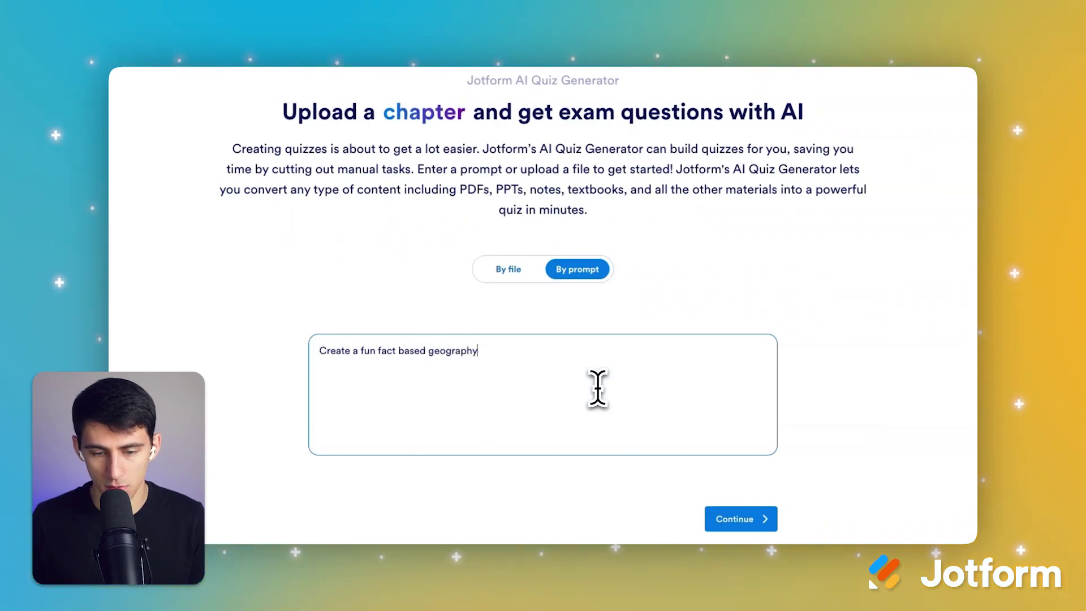
pyautogui.write(' quiz about the united s')
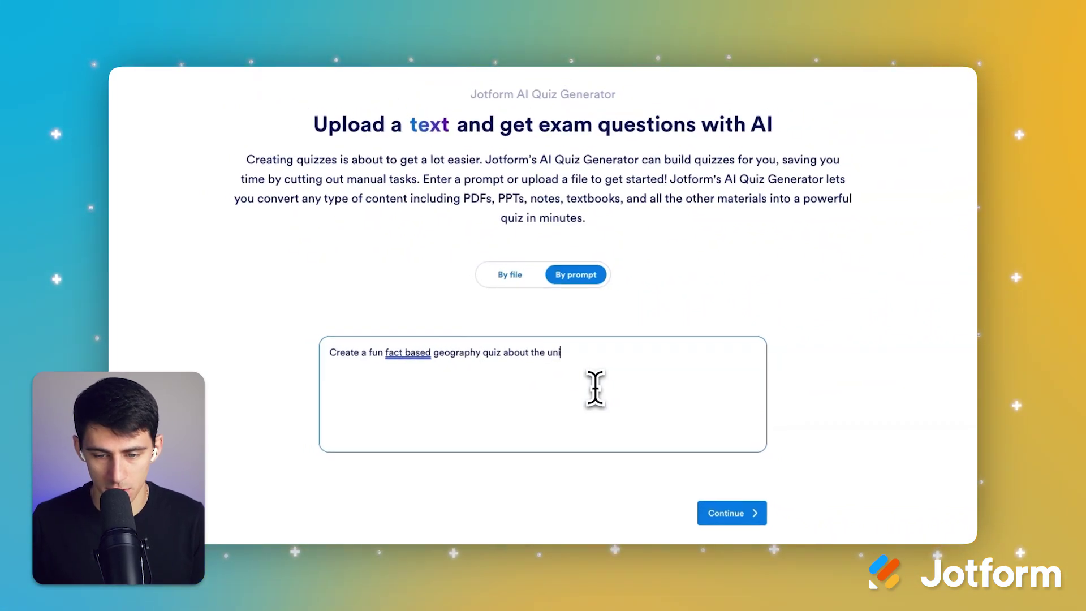
pyautogui.write('tates')
pyautogui.click(682, 482)
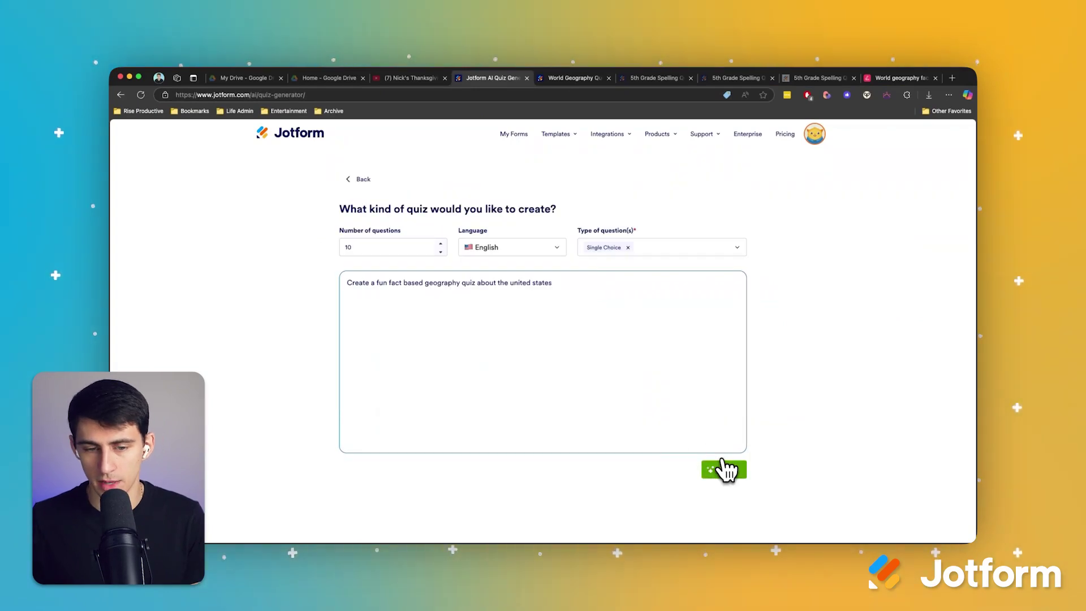
# Create the prompt-based quiz and wait while the Fun US Geography Quiz generates.
pyautogui.click(726, 479)
pyautogui.scroll(-10, 736, 374)
pyautogui.scroll(-15, 736, 374)
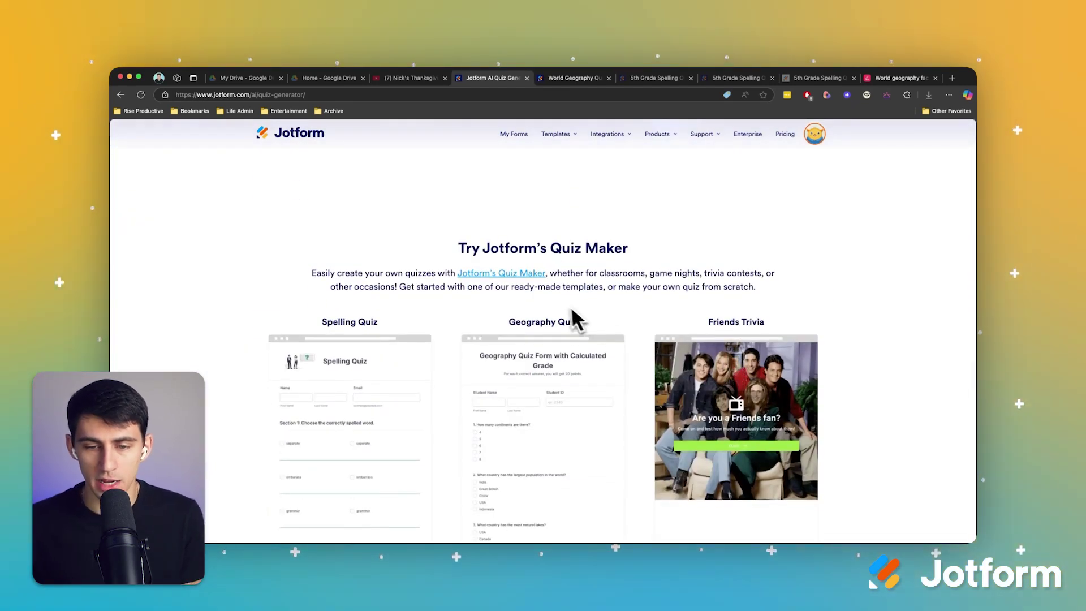
pyautogui.scroll(-3, 566, 314)
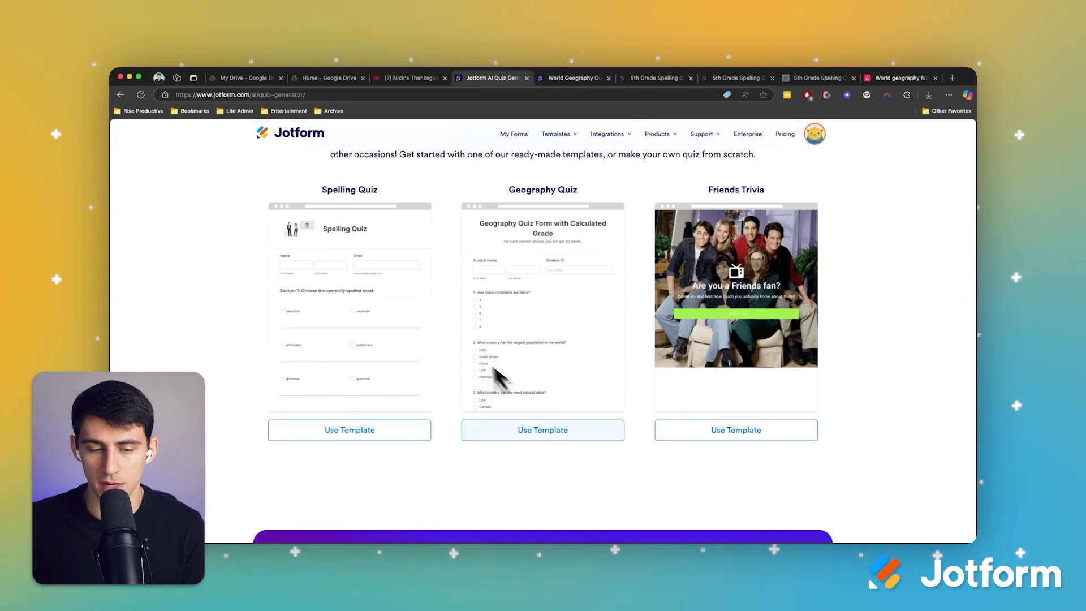
pyautogui.scroll(-1, 651, 391)
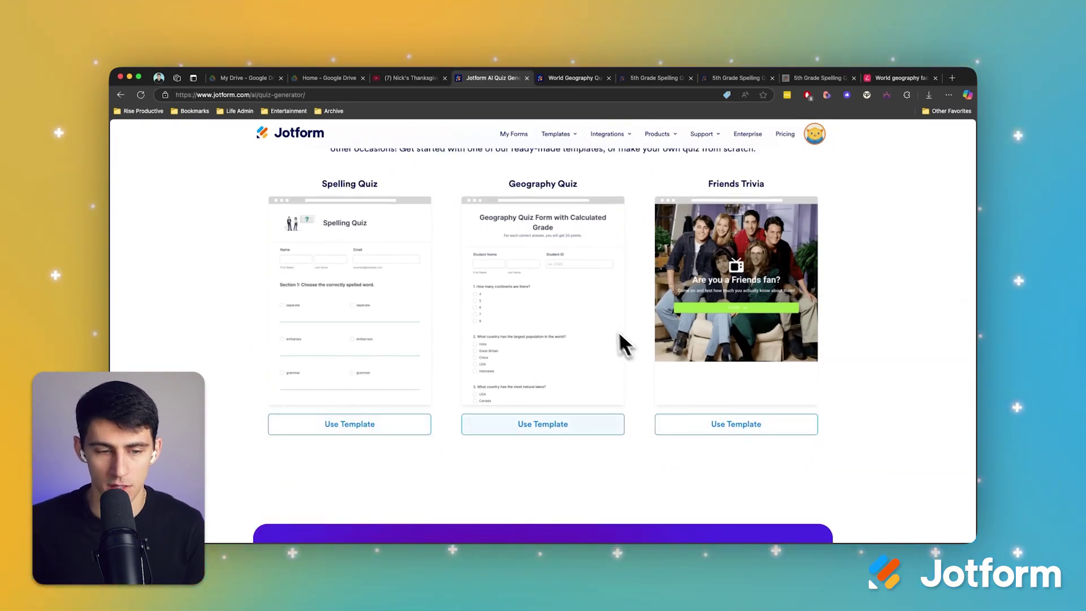
pyautogui.scroll(-2, 605, 321)
pyautogui.scroll(20, 606, 320)
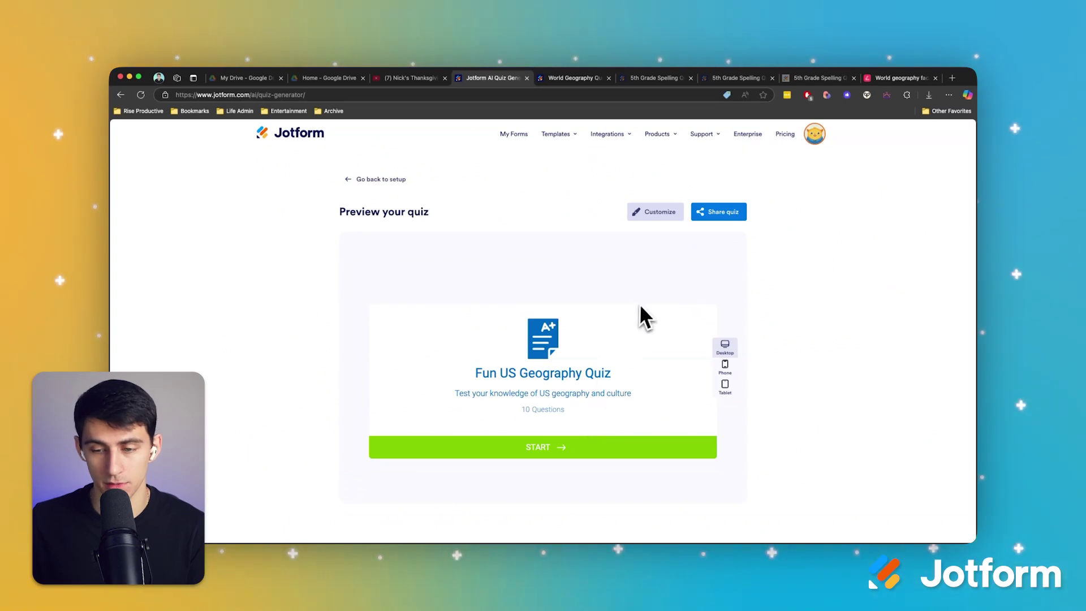
# Start the quiz and answer Sacramento, Mississippi River, Arizona, YES, Florida, YES, Idaho, Rhode Island, YES.
pyautogui.click(600, 448)
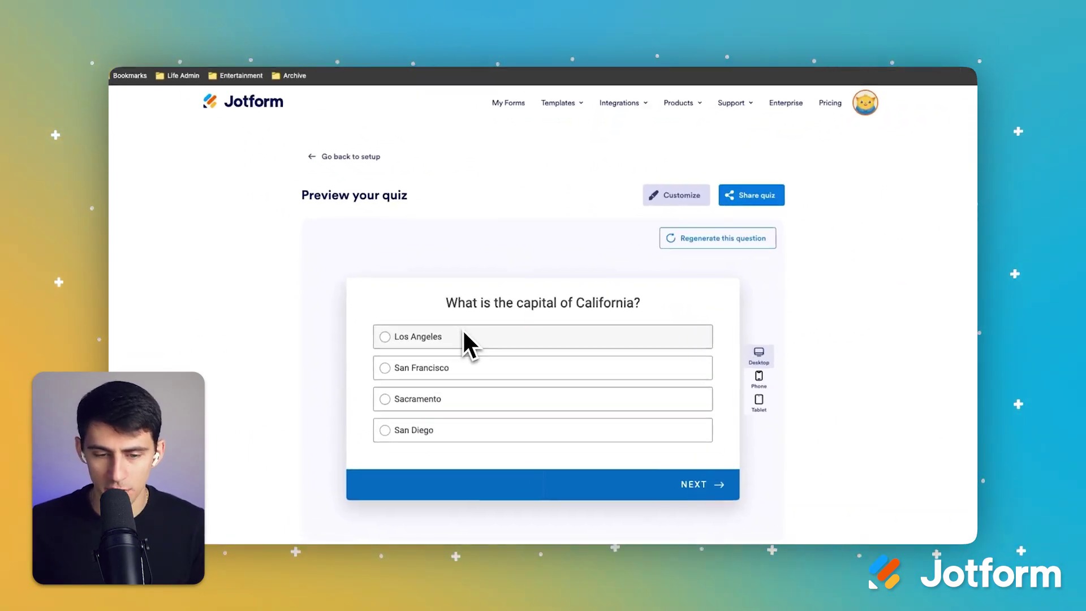
pyautogui.click(507, 398)
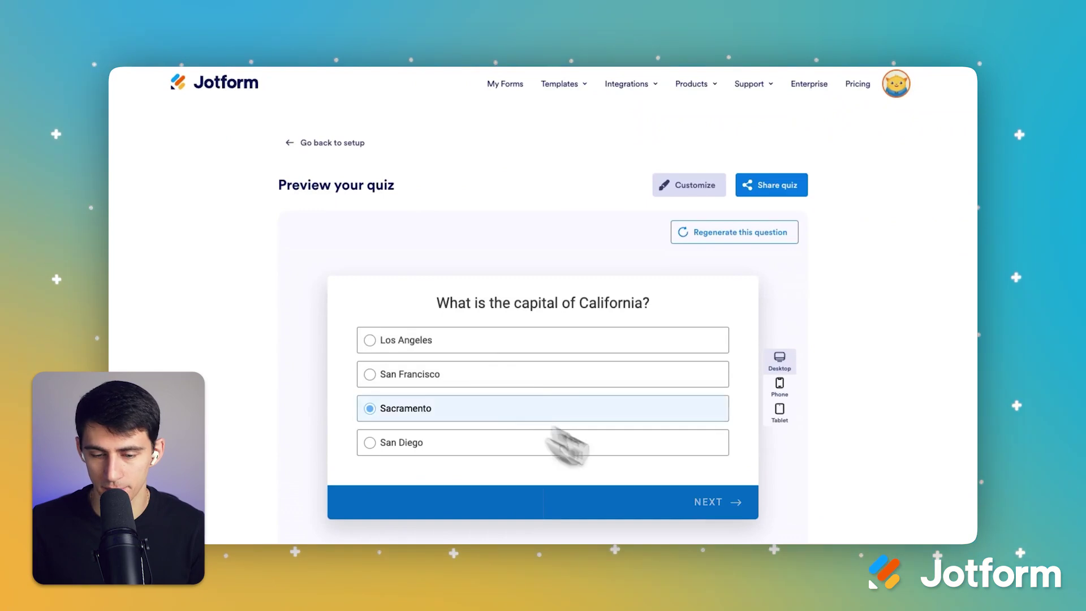
pyautogui.click(713, 487)
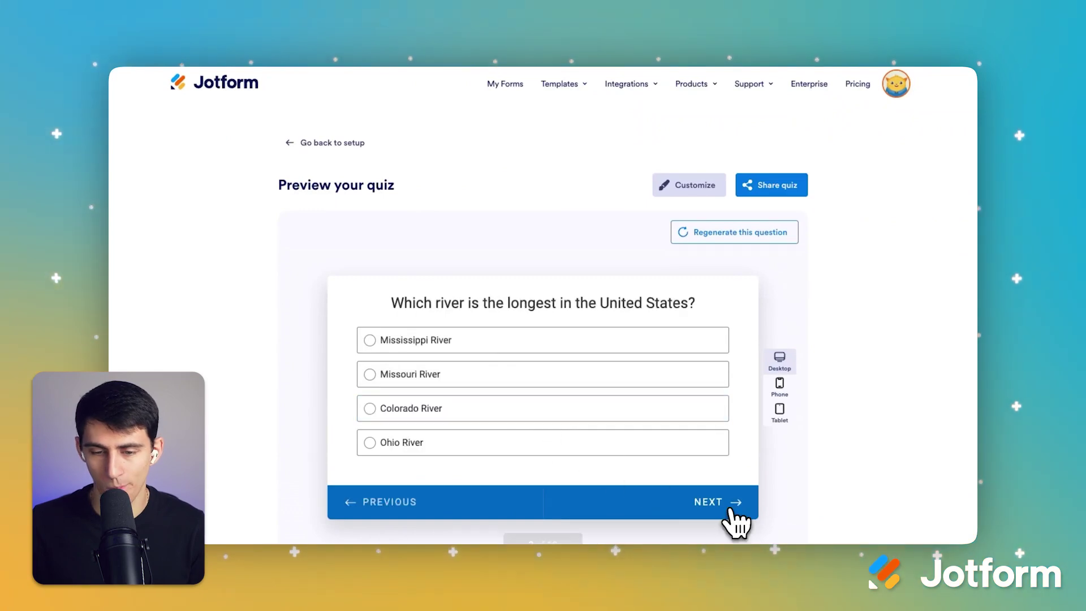
pyautogui.click(512, 340)
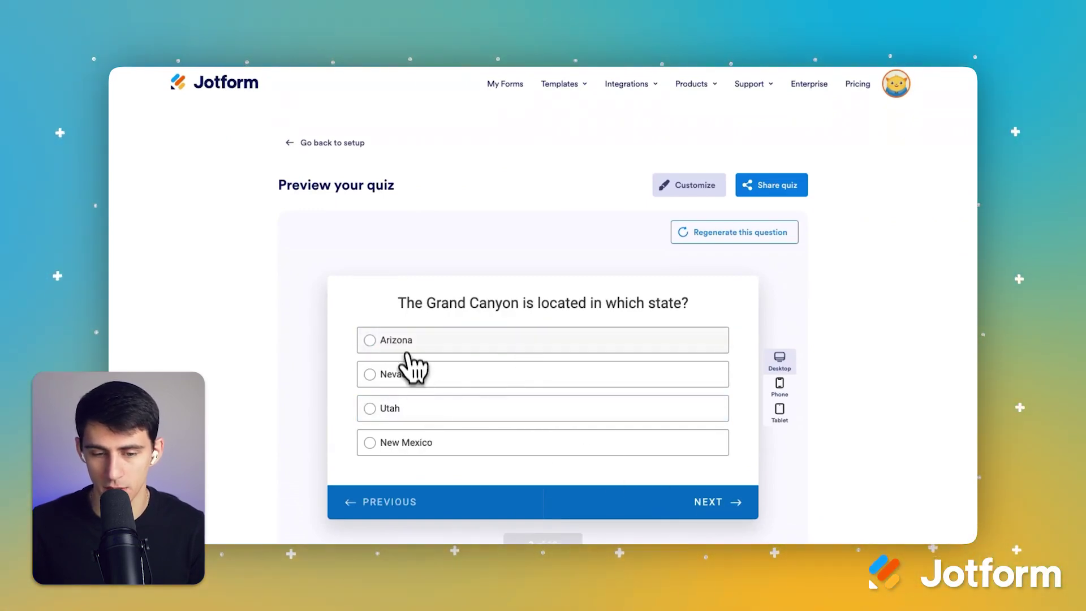
pyautogui.click(447, 344)
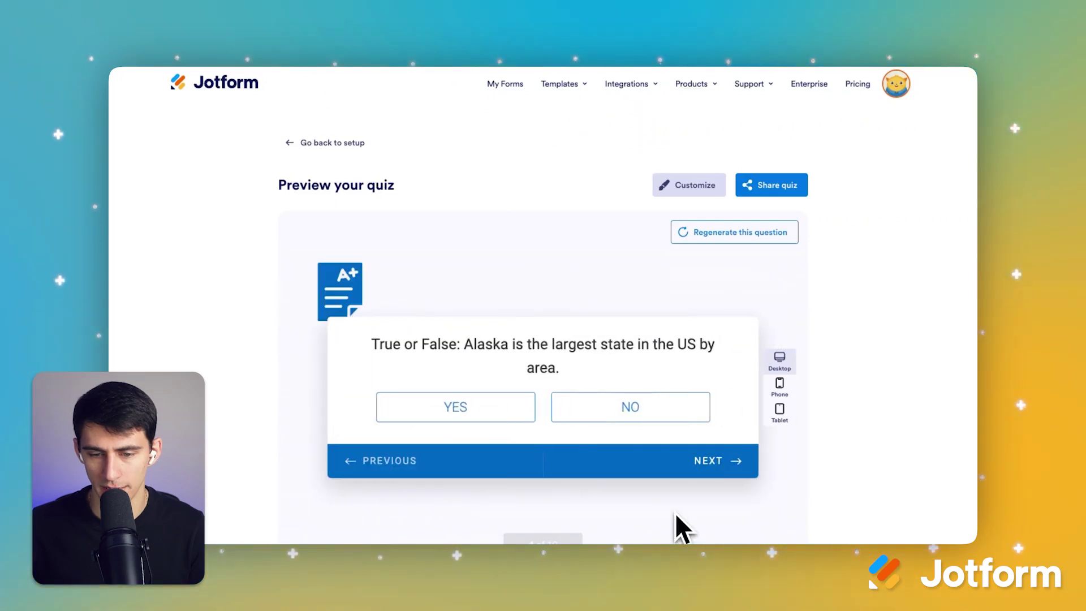
pyautogui.click(486, 420)
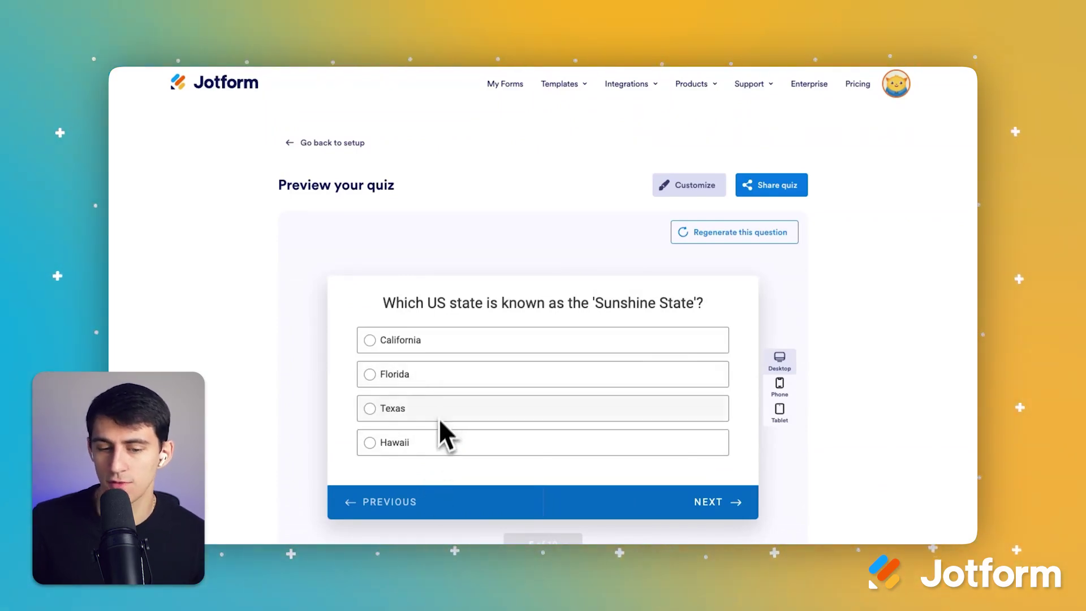
pyautogui.click(443, 378)
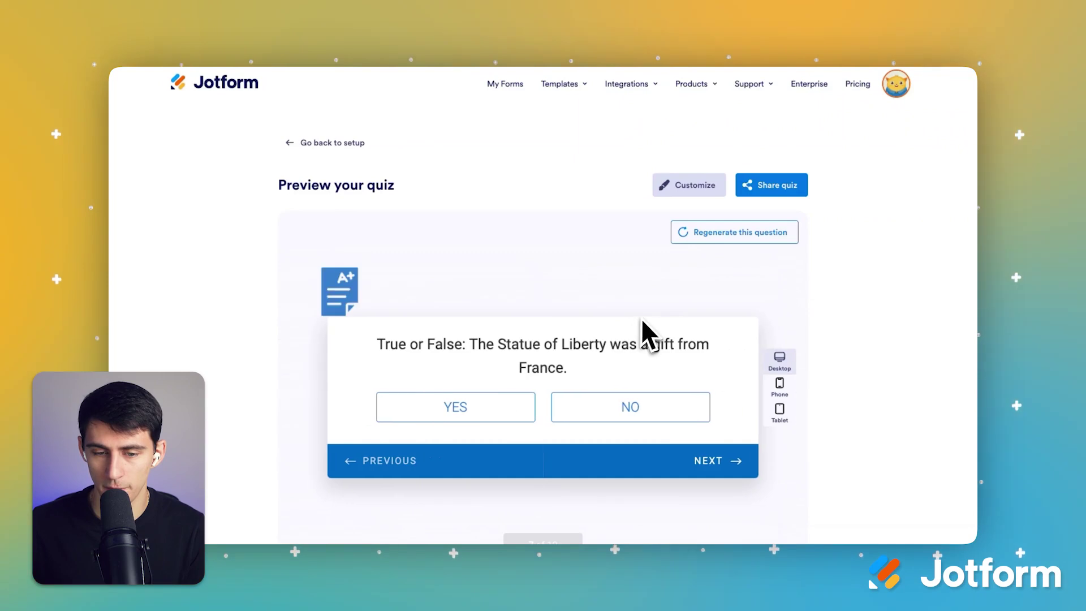
pyautogui.click(523, 419)
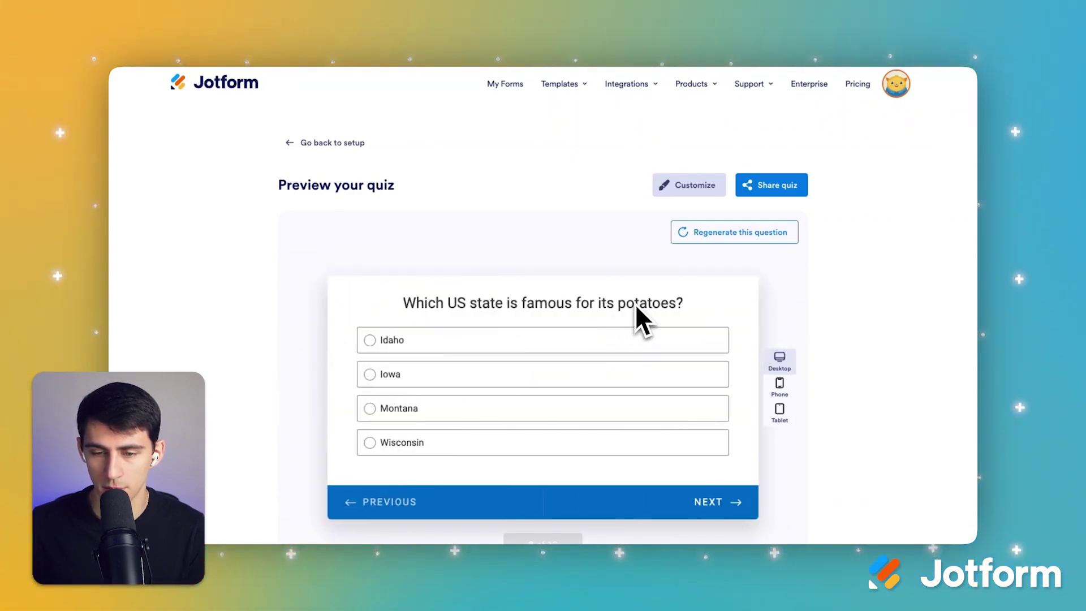
pyautogui.click(458, 343)
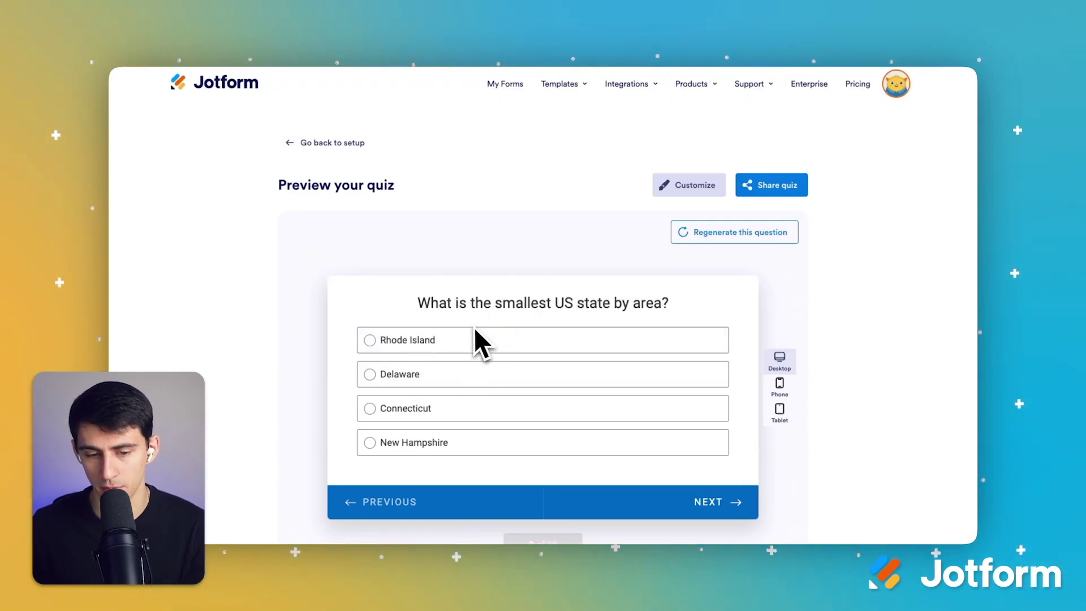
pyautogui.click(484, 345)
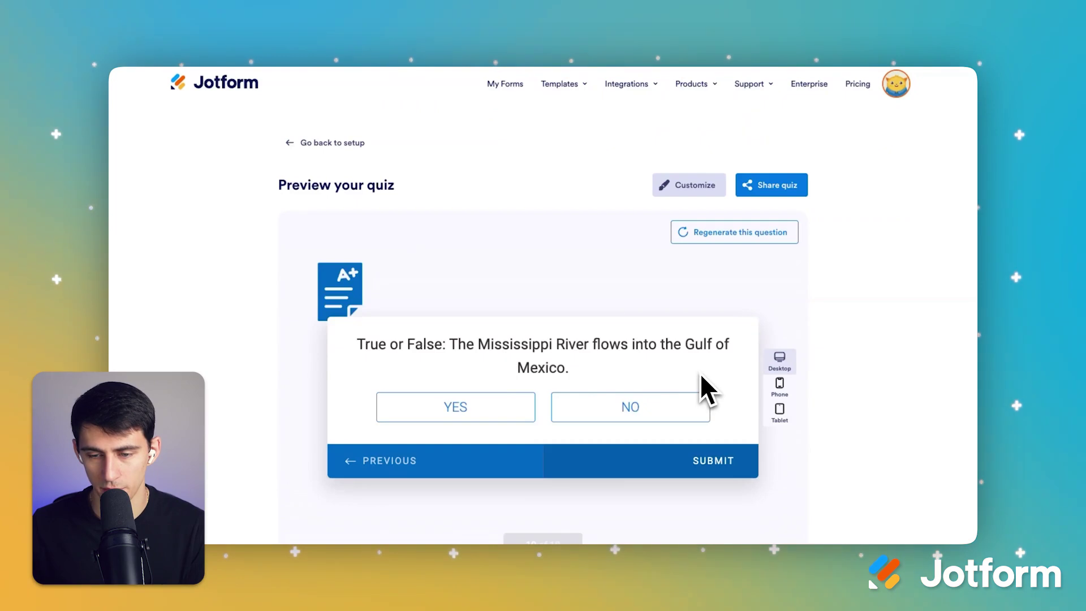
pyautogui.click(509, 407)
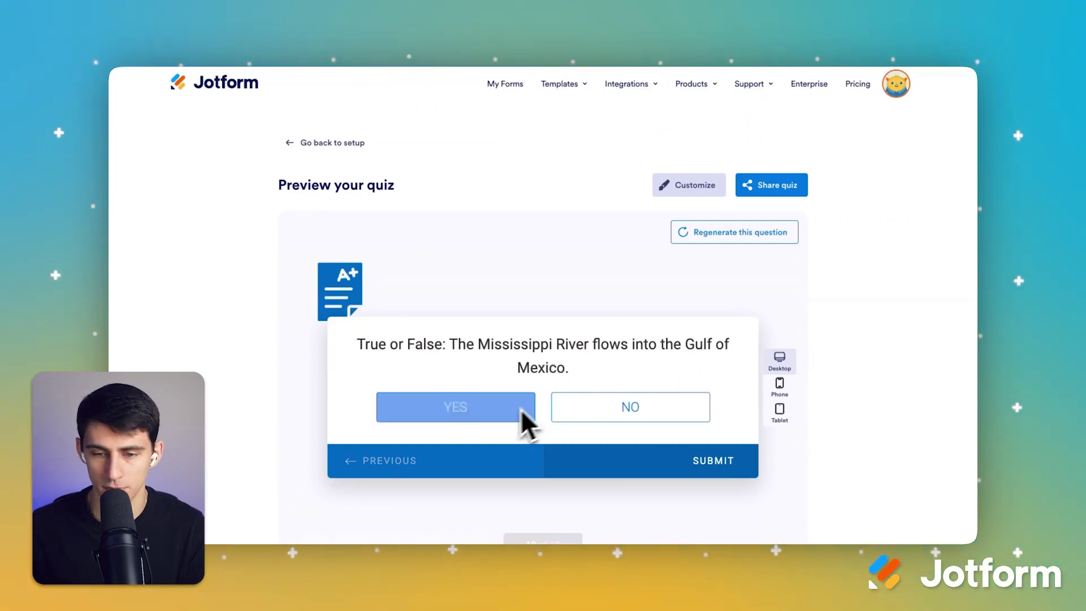